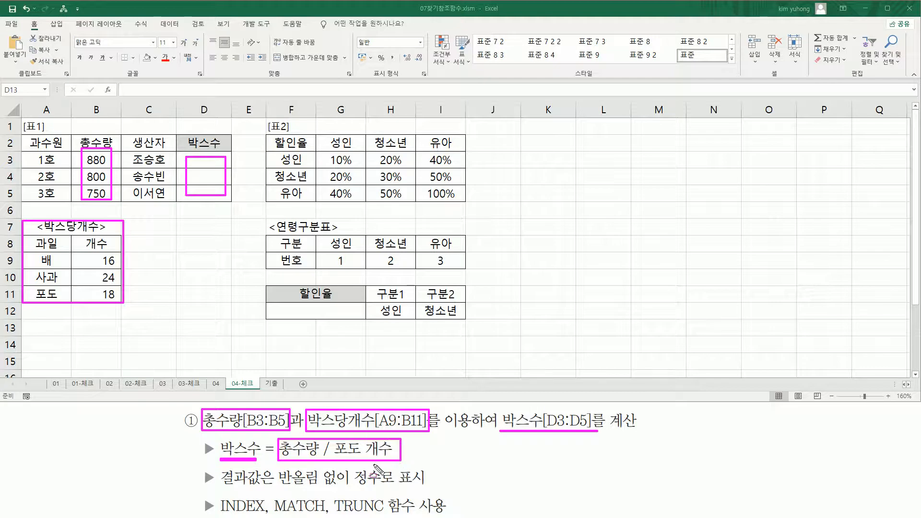
mouse_move(32, 287)
mouse_down()
mouse_move(60, 301)
mouse_move(119, 302)
mouse_up()
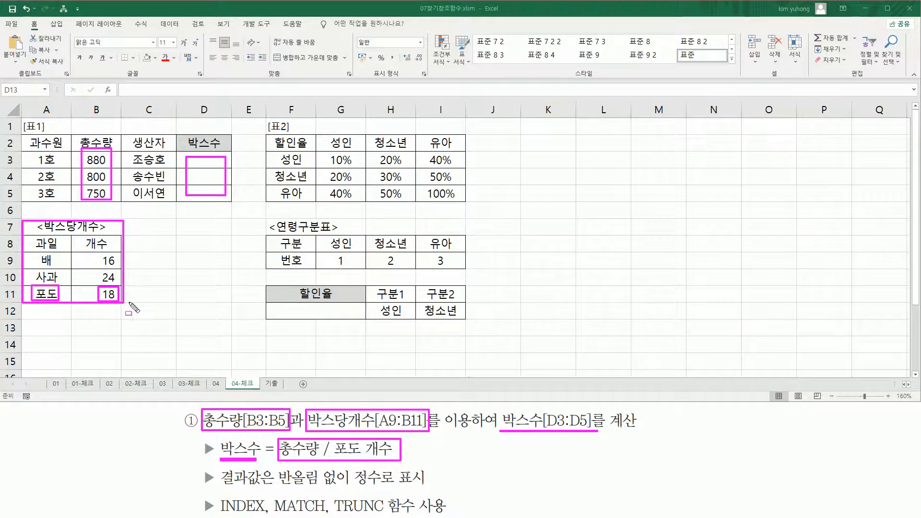
drag(83, 165, 110, 168)
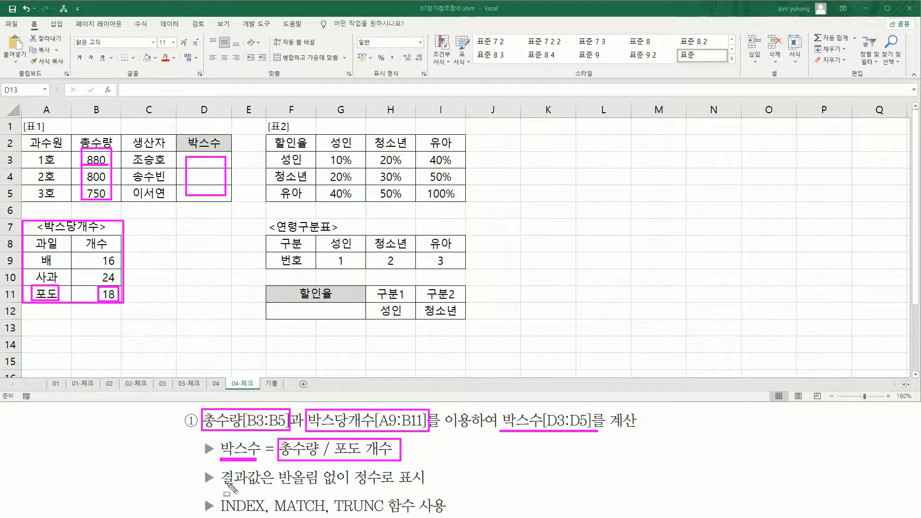
mouse_move(276, 467)
mouse_down()
mouse_move(336, 487)
mouse_move(425, 487)
mouse_up()
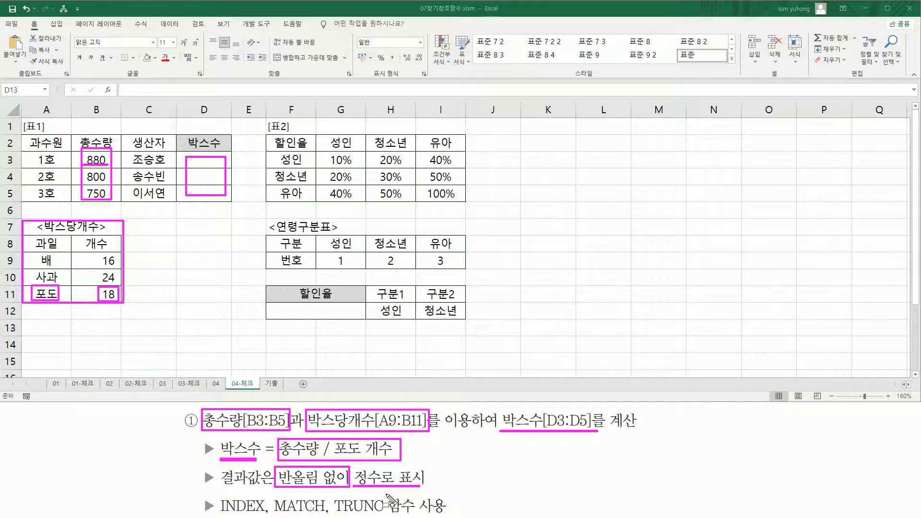
drag(336, 513, 368, 513)
key(Escape)
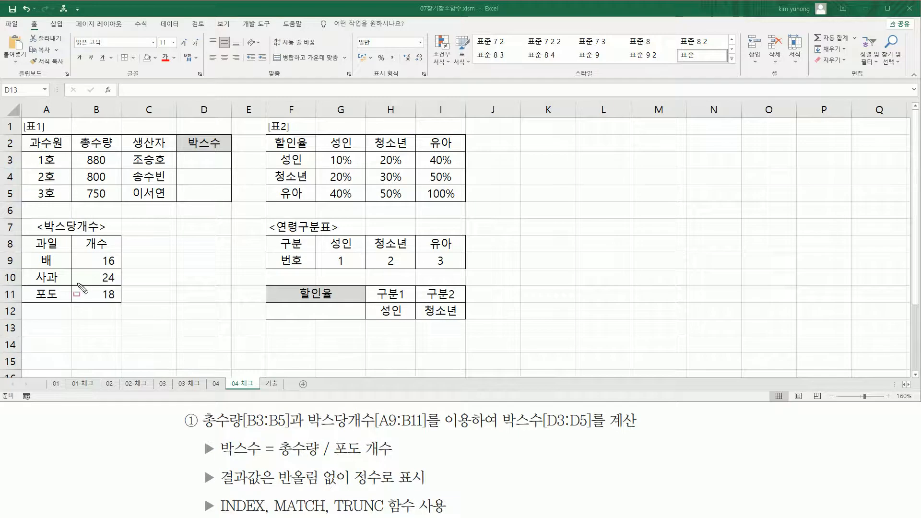
drag(28, 287, 123, 303)
key(Escape)
mouse_move(30, 255)
mouse_down()
mouse_move(56, 300)
mouse_move(66, 253)
mouse_move(30, 254)
mouse_up()
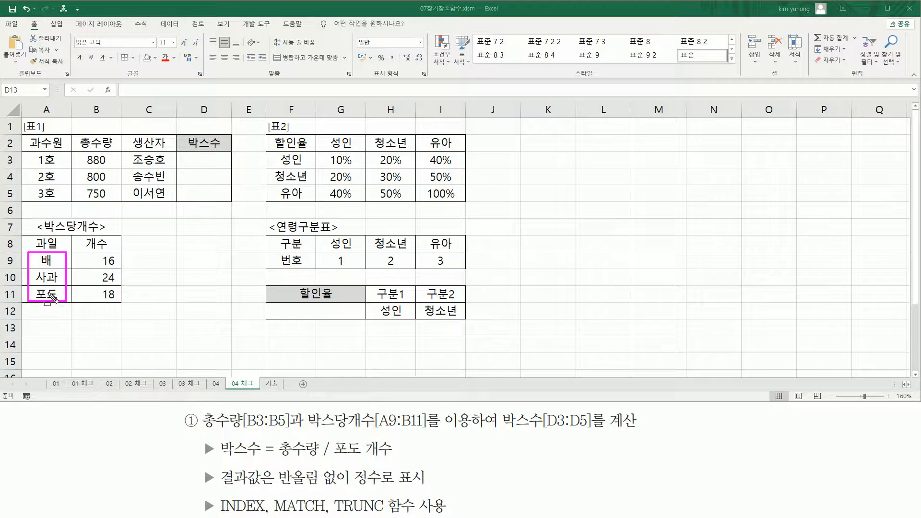
drag(83, 253, 122, 304)
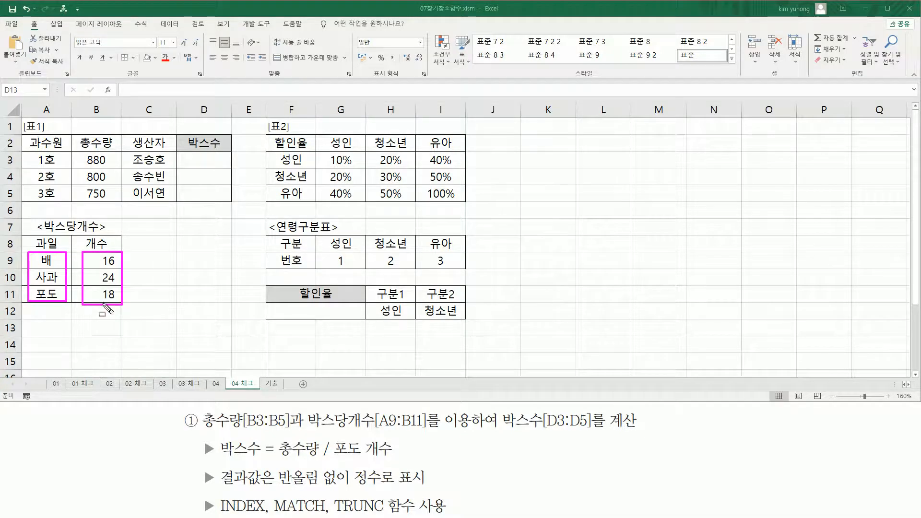
key(Escape)
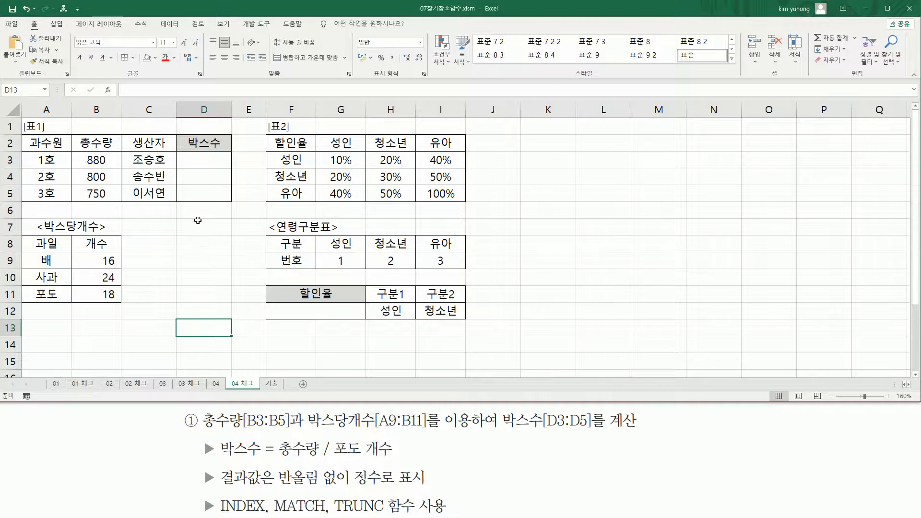
Step: Enter a MATCH formula in D3 that finds "포도" in the absolute range $A$9:$A$11 with match type 0
click(213, 183)
click(207, 157)
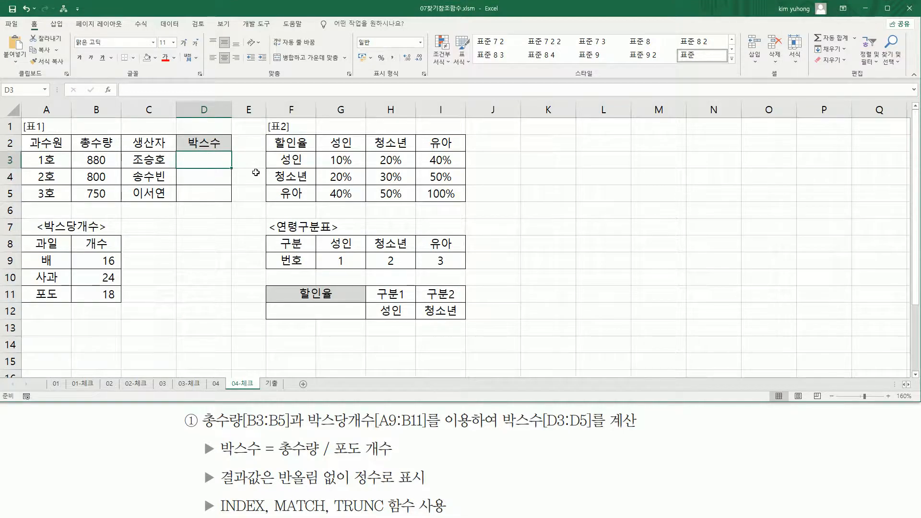
text(=MATCH()
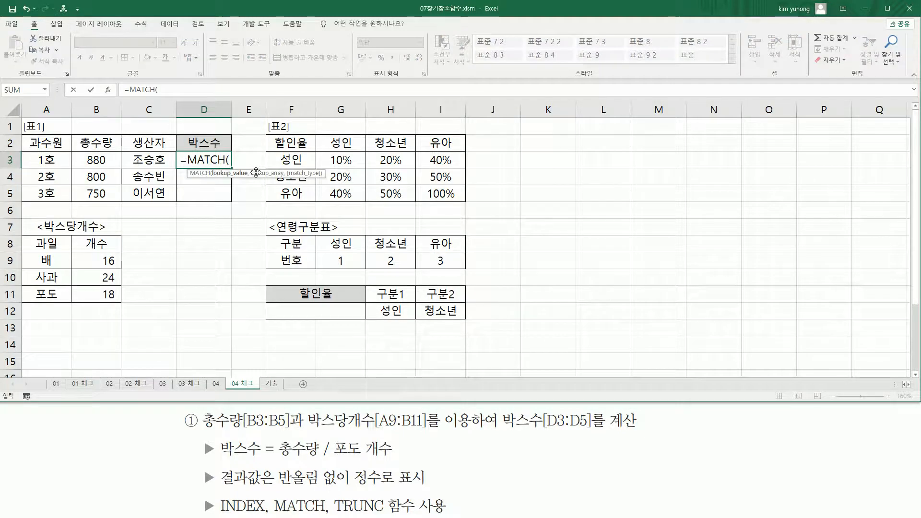
text( "포)
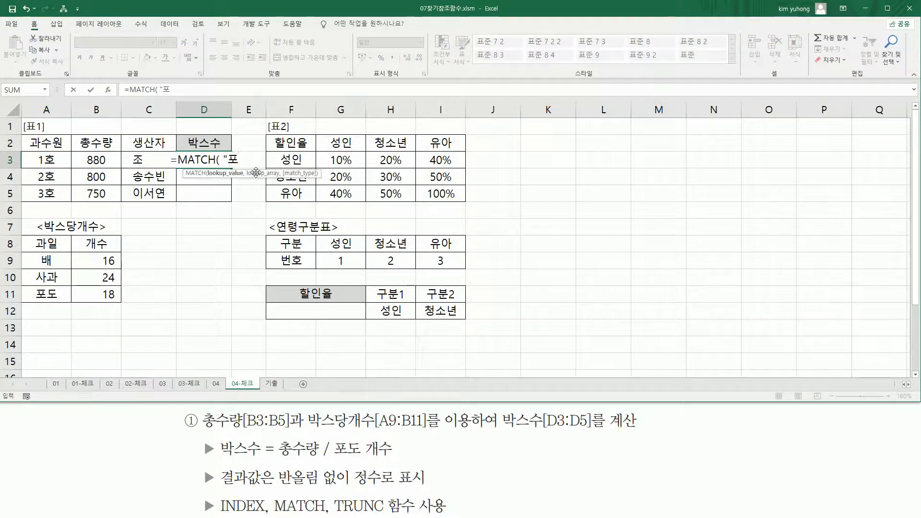
text(도",)
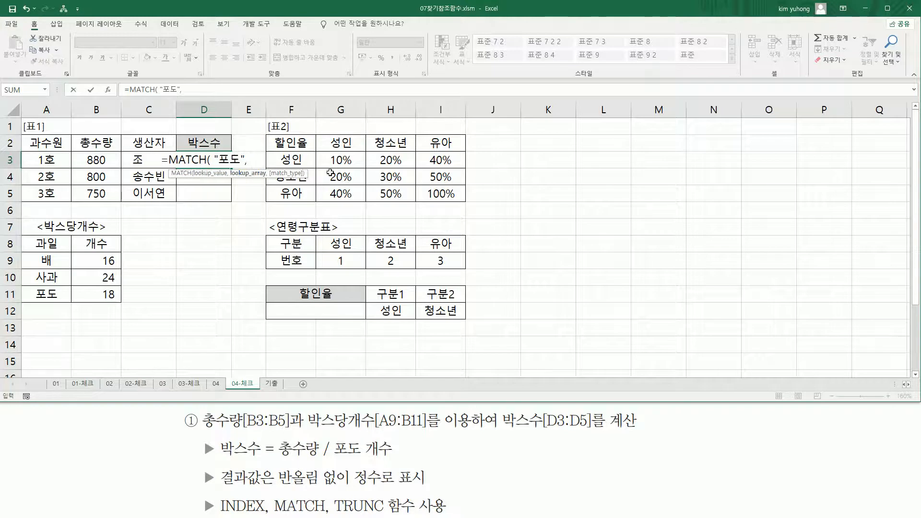
drag(46, 260, 46, 295)
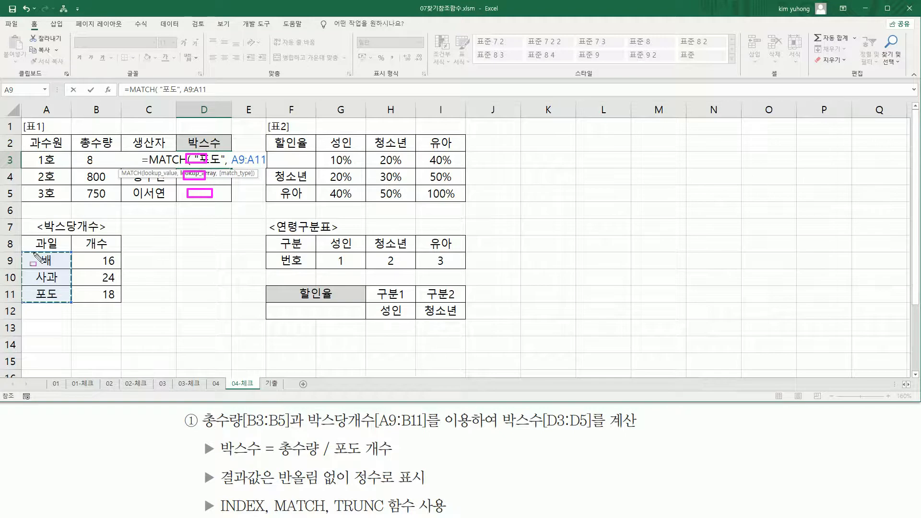
mouse_move(24, 251)
mouse_down()
mouse_move(25, 266)
mouse_move(67, 303)
mouse_up()
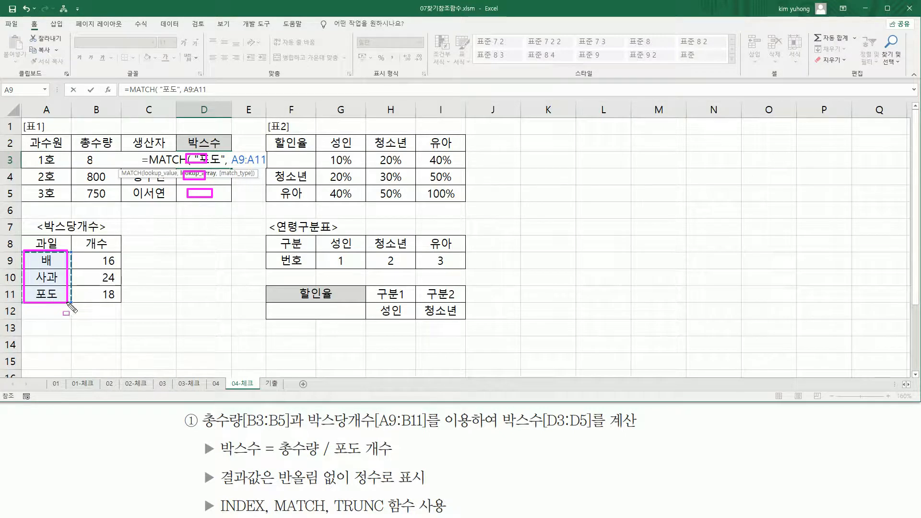
key(Escape)
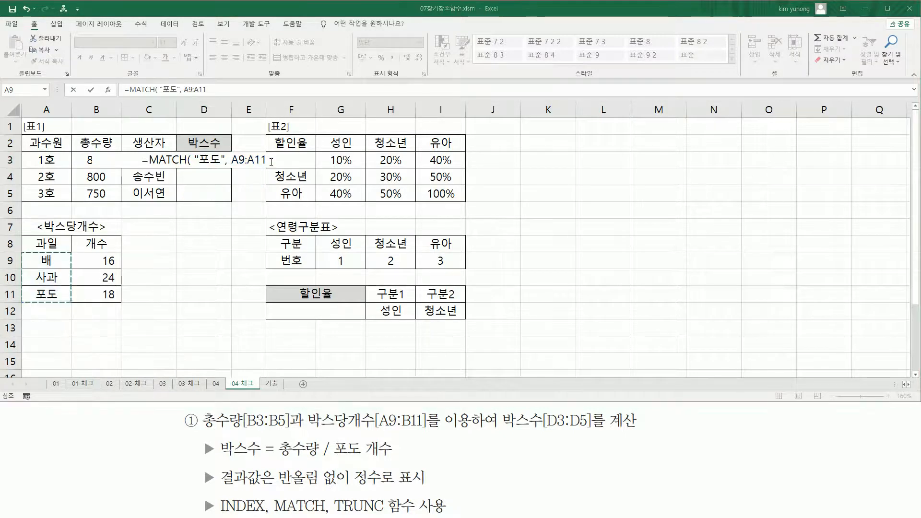
key(F4)
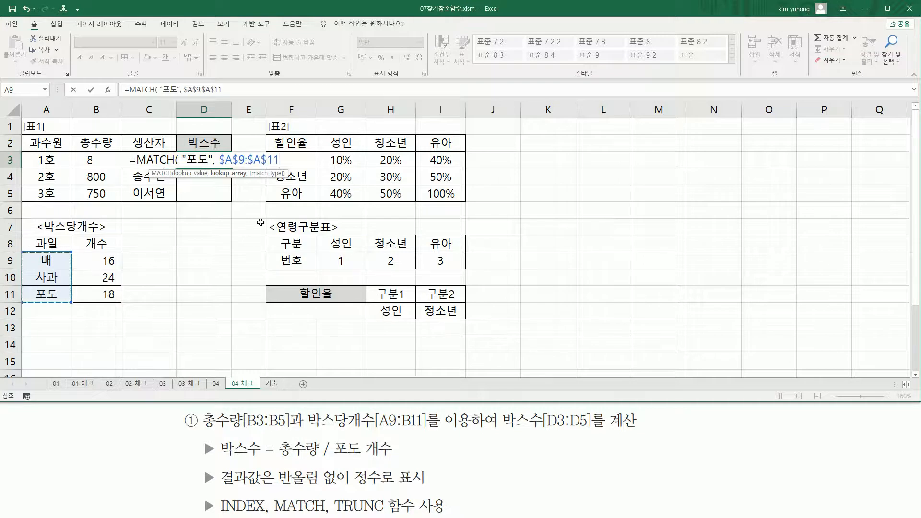
text(,)
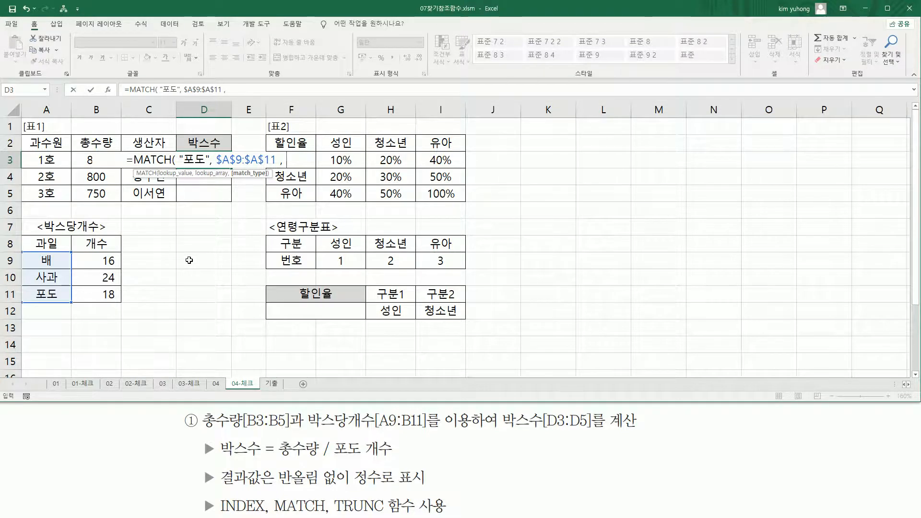
text(0)
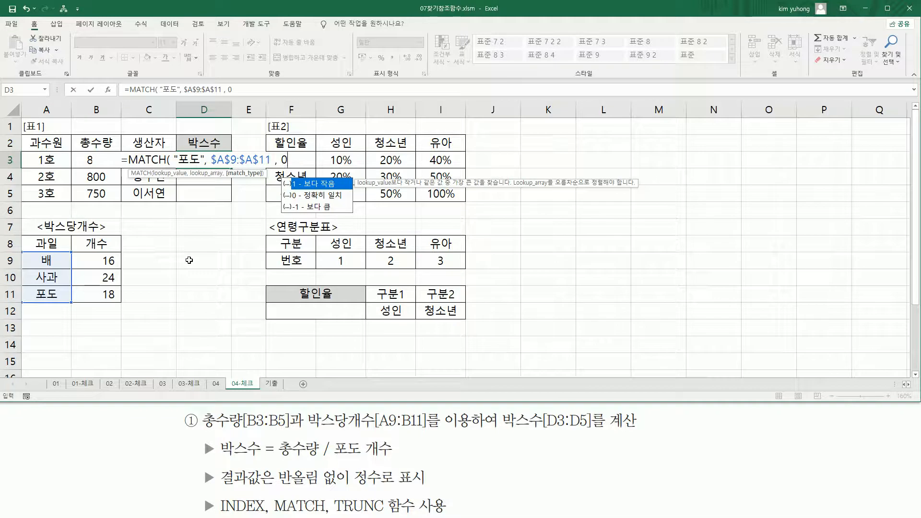
text( ))
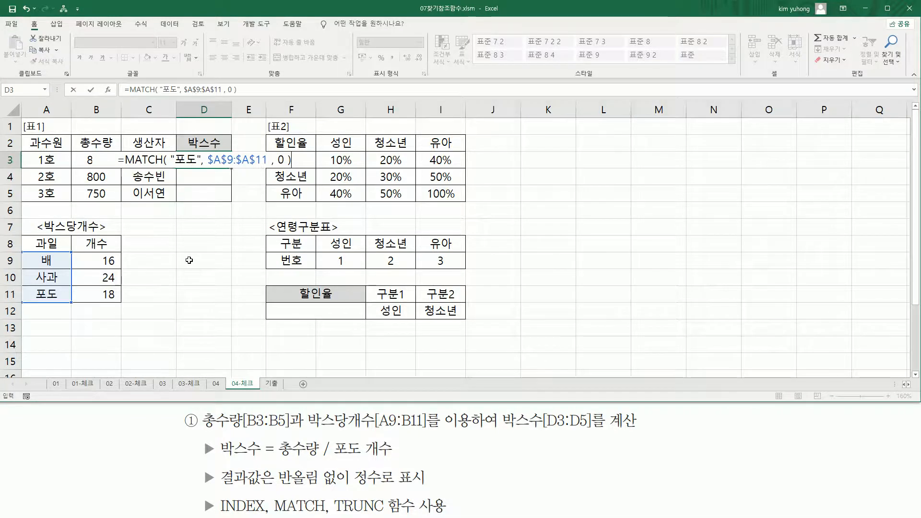
key(Return)
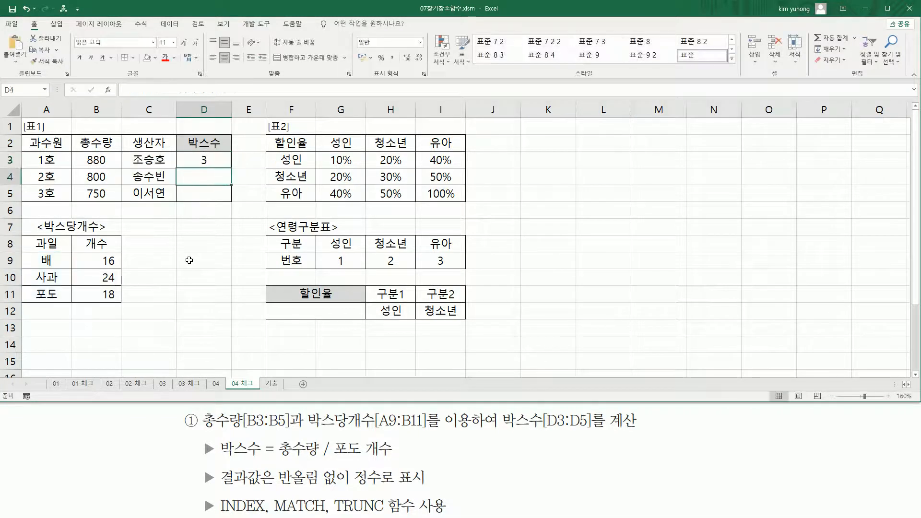
Step: Fill the MATCH formula from D3 down through D5
click(211, 159)
drag(232, 168, 231, 199)
drag(30, 253, 63, 301)
drag(199, 153, 210, 200)
key(Escape)
Step: Copy the whole MATCH expression from D3's formula and delete it, leaving only the equals sign
click(201, 160)
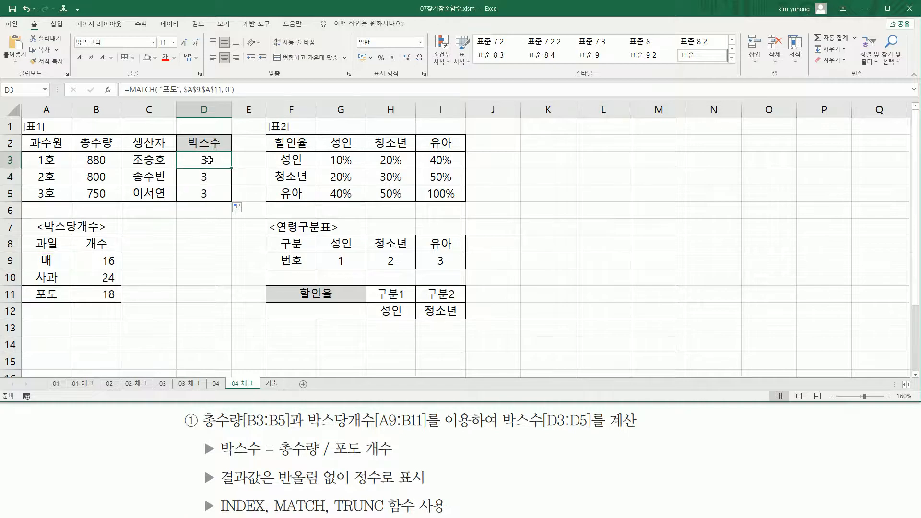
double_click(205, 160)
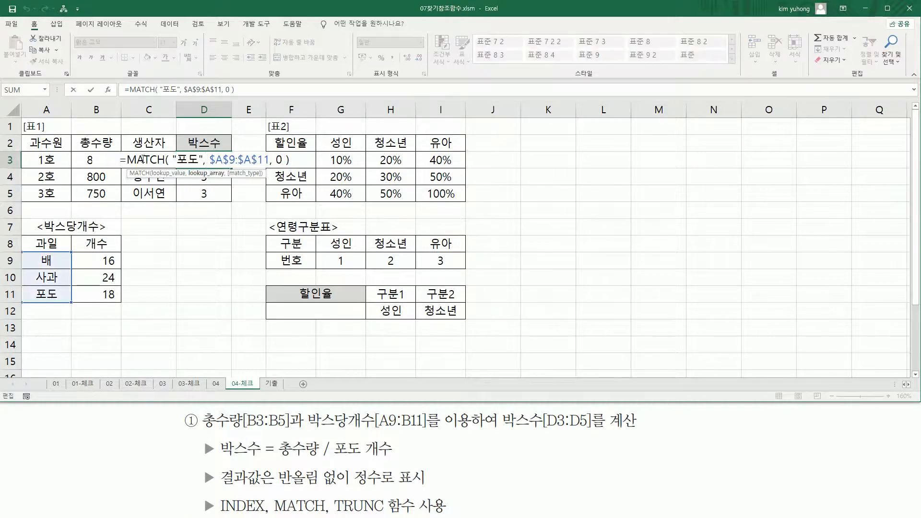
drag(129, 160, 359, 164)
key(ctrl+c)
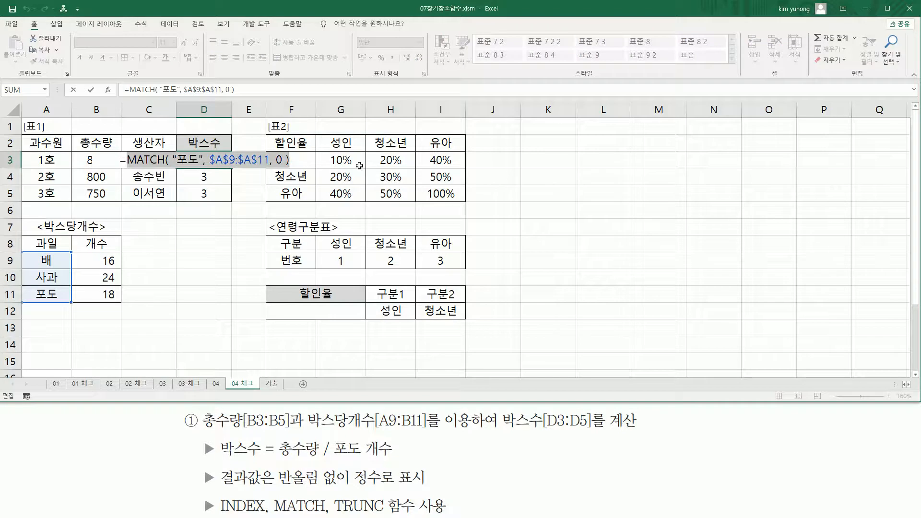
key(BackSpace)
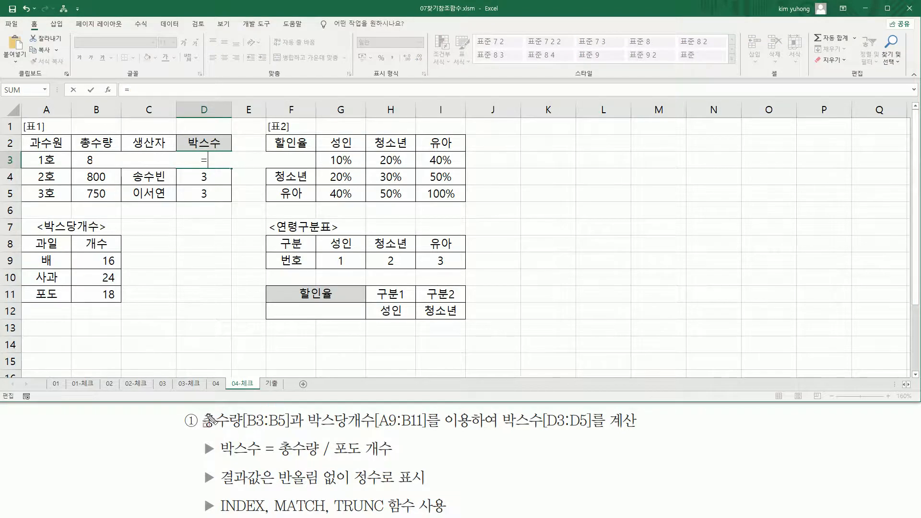
mouse_move(76, 249)
mouse_down()
mouse_move(82, 298)
mouse_move(126, 303)
mouse_up()
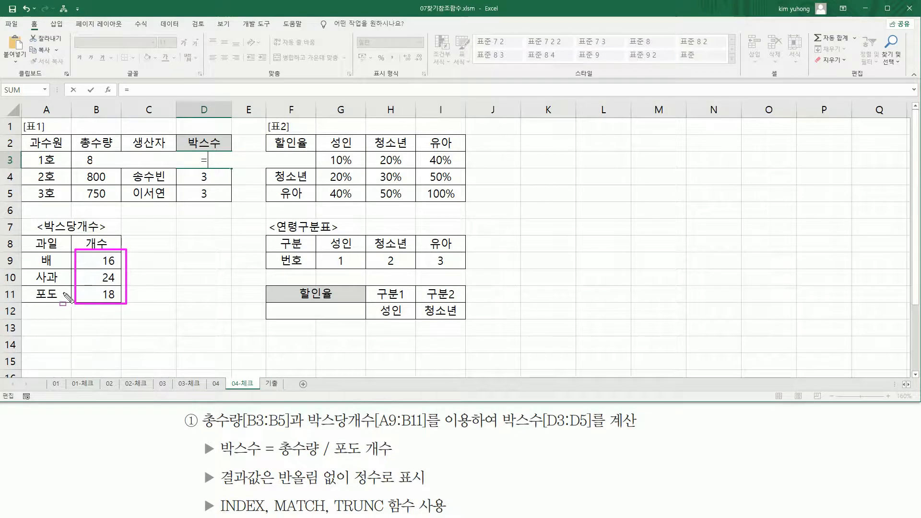
drag(62, 292, 166, 292)
drag(102, 229, 103, 249)
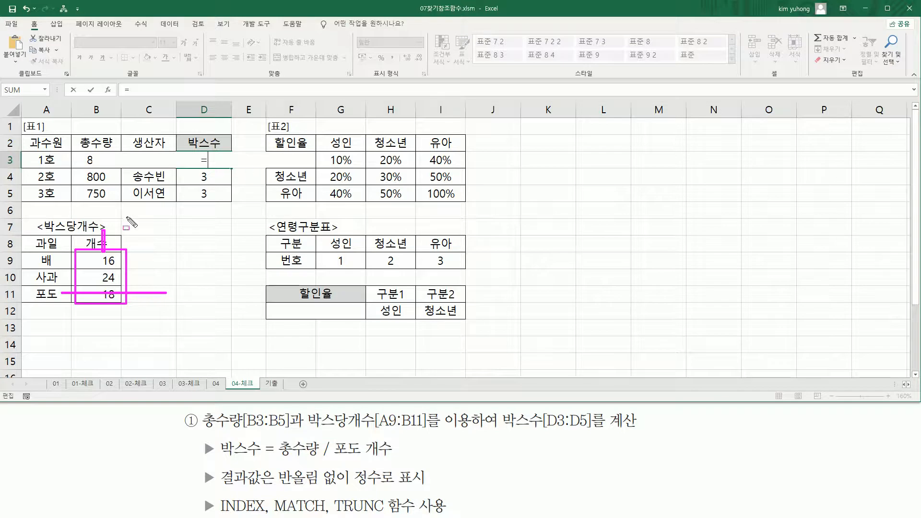
key(Escape)
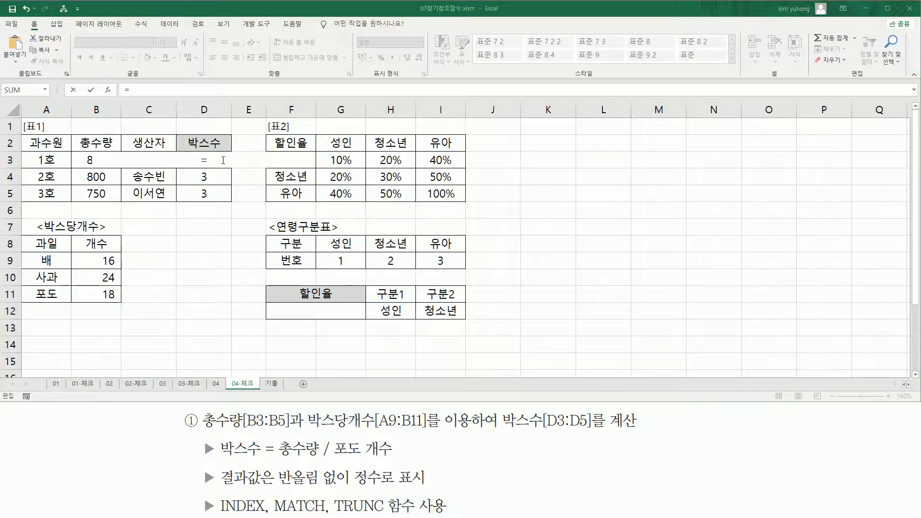
Step: Build an INDEX function in D3 with array B9:B11, the copied MATCH expression as row number, and column number 1
text(IN)
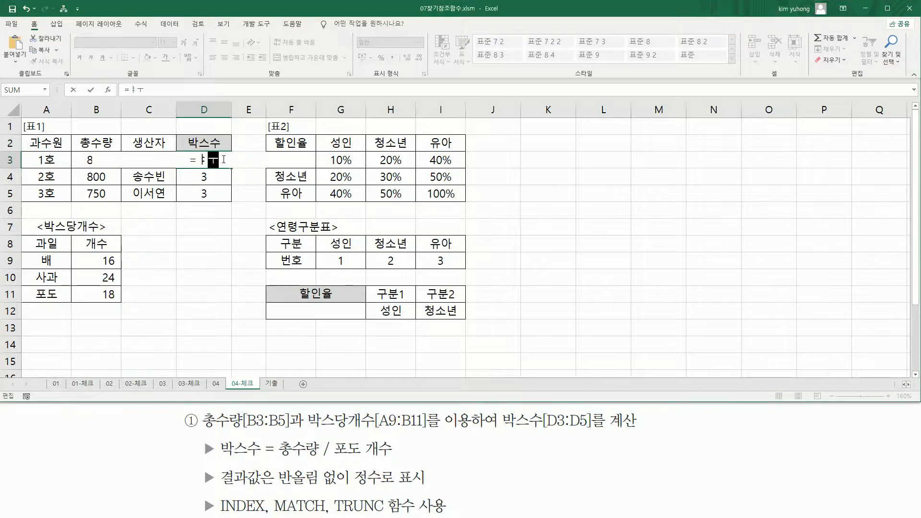
text(DEX()
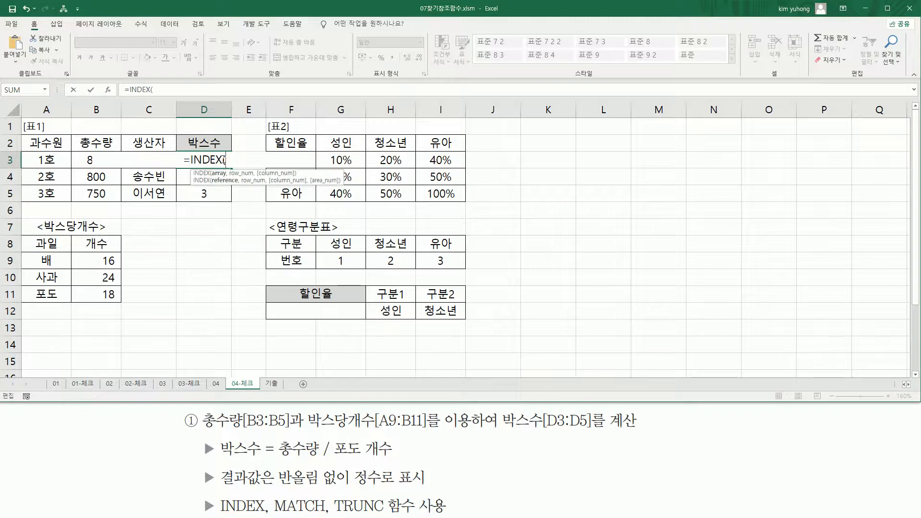
drag(97, 261, 100, 290)
text(,)
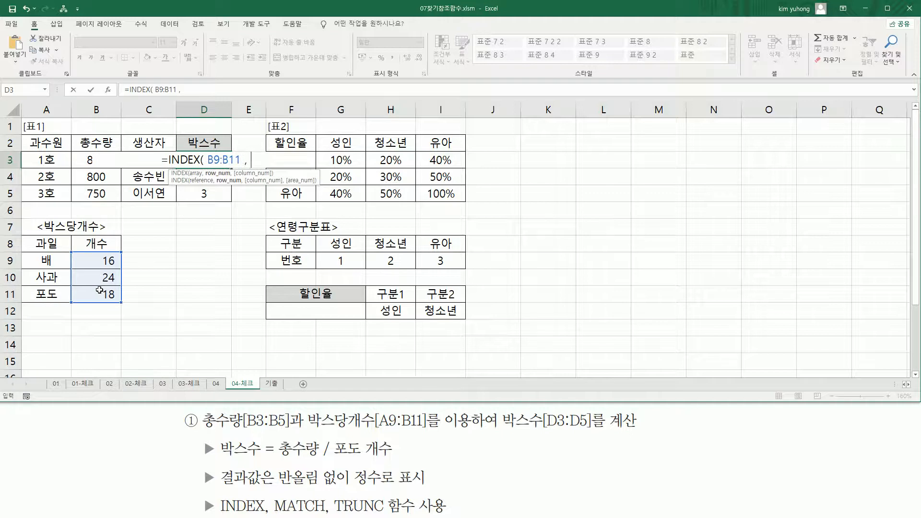
key(ctrl+v)
text(, 1)
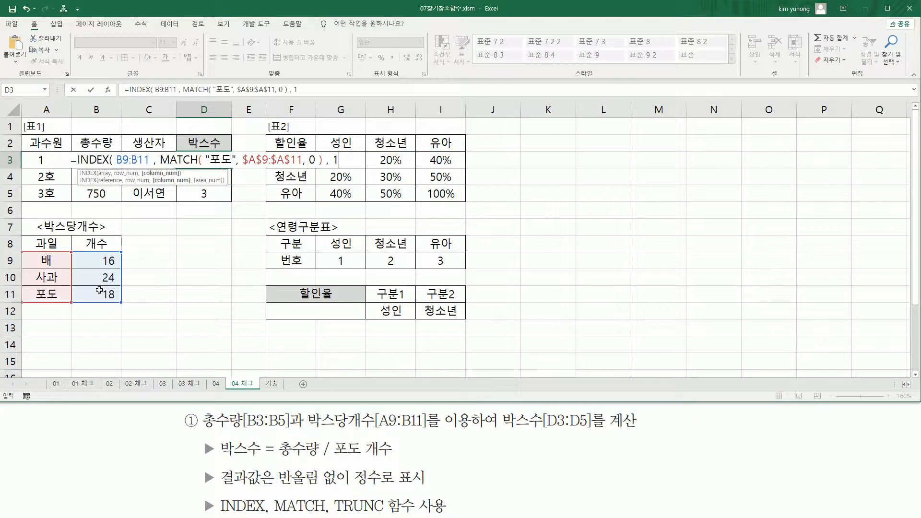
text( ))
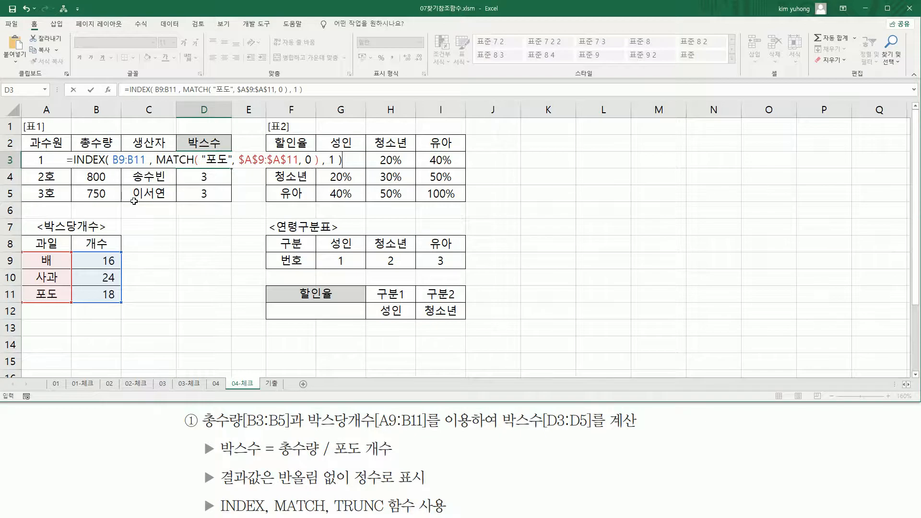
Step: Make the B9:B11 array reference in D3's INDEX formula absolute as $B$9:$B$11
click(136, 160)
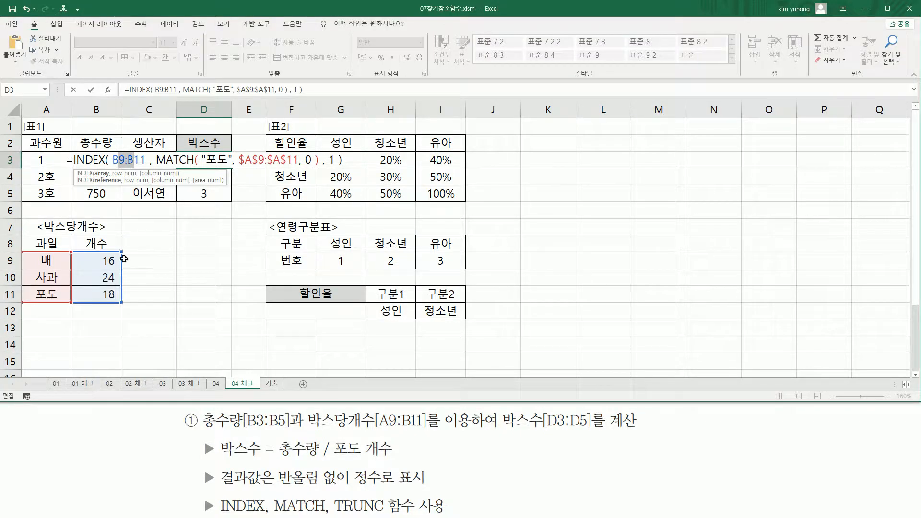
drag(81, 253, 117, 295)
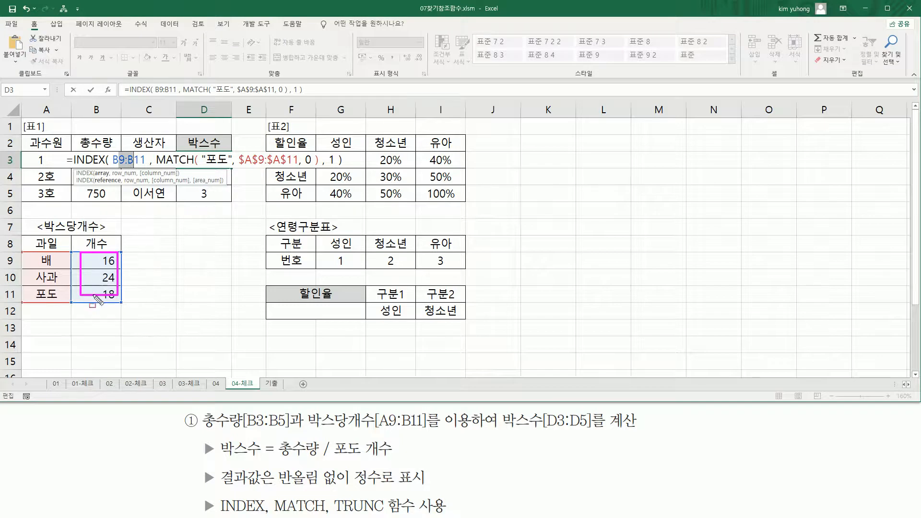
key(Escape)
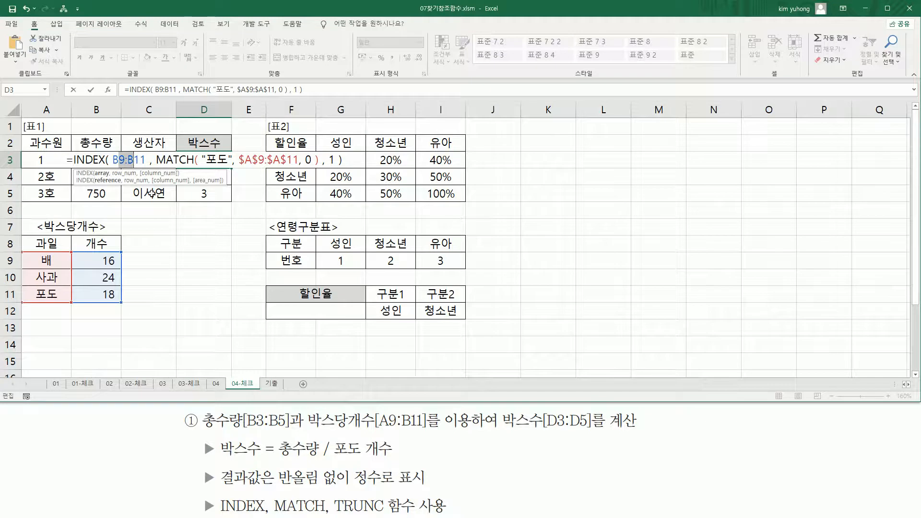
key(F4)
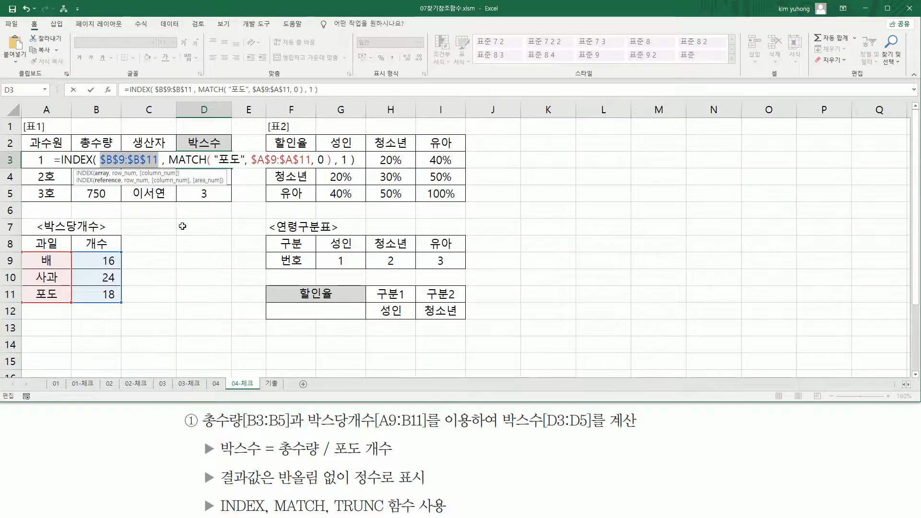
Step: Confirm the INDEX formula in D3 and fill it down through D5
key(Return)
click(224, 162)
drag(231, 169, 231, 198)
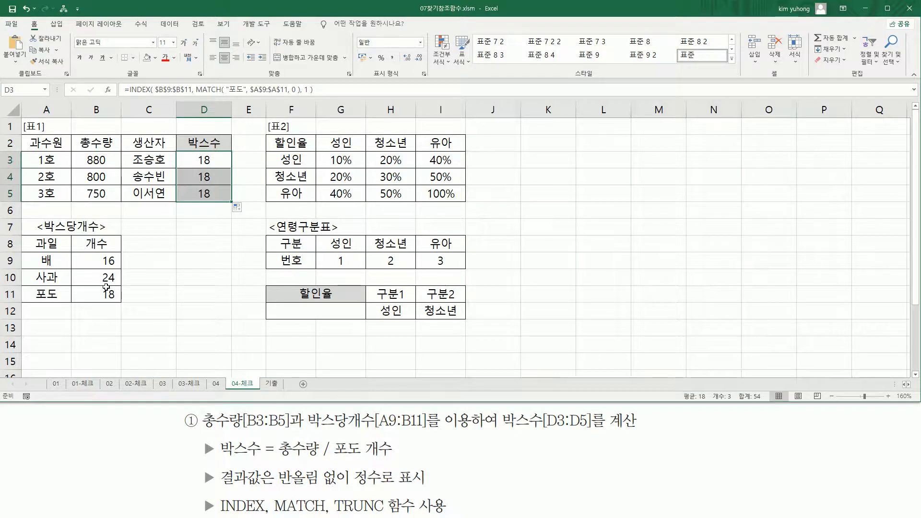
drag(91, 287, 116, 302)
drag(330, 458, 405, 459)
drag(82, 153, 106, 199)
drag(278, 438, 317, 461)
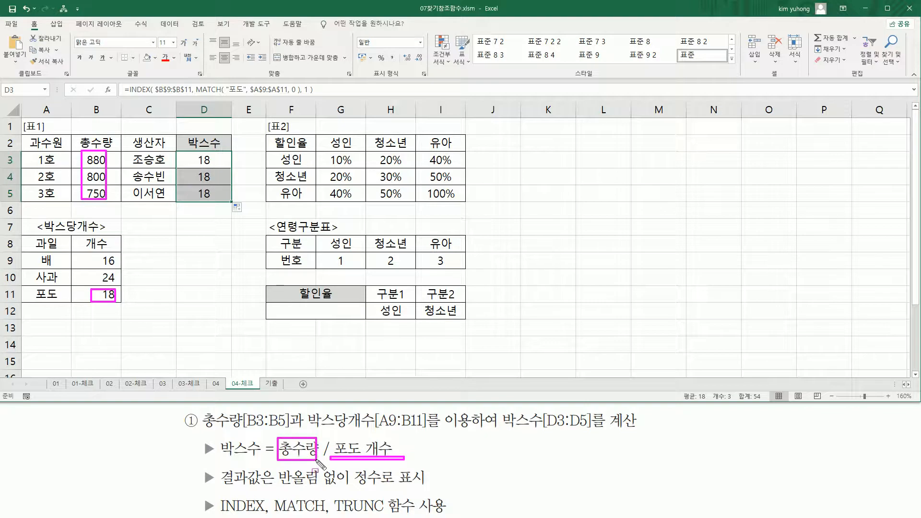
key(Escape)
Step: Copy the whole INDEX expression from D3's formula and delete it, leaving only the equals sign
click(204, 160)
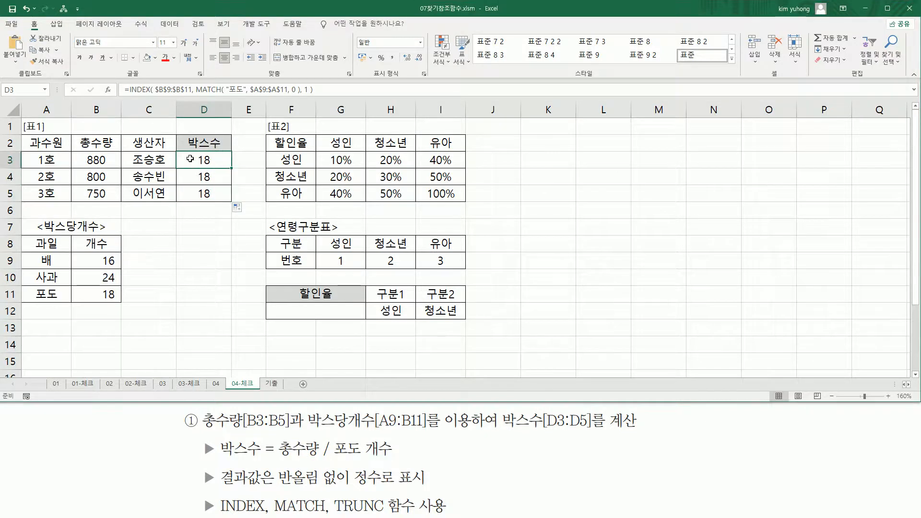
double_click(190, 159)
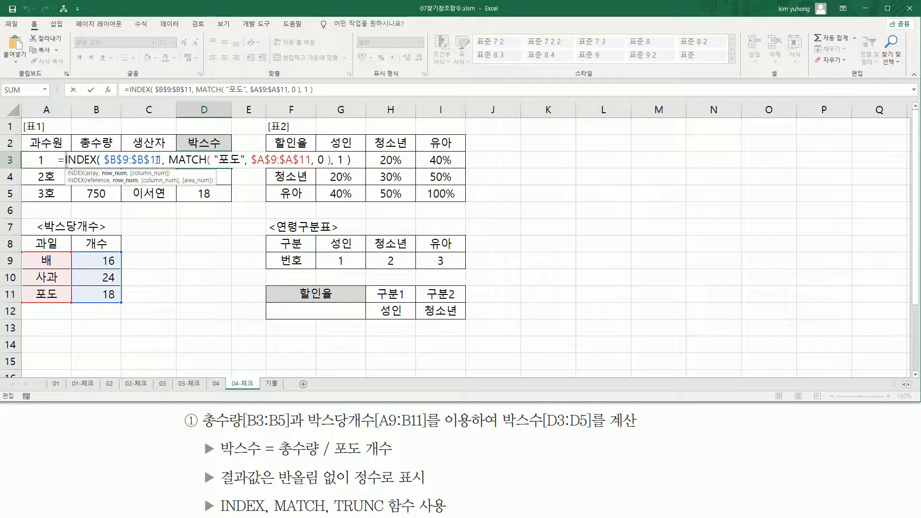
drag(67, 160, 352, 160)
key(ctrl+c)
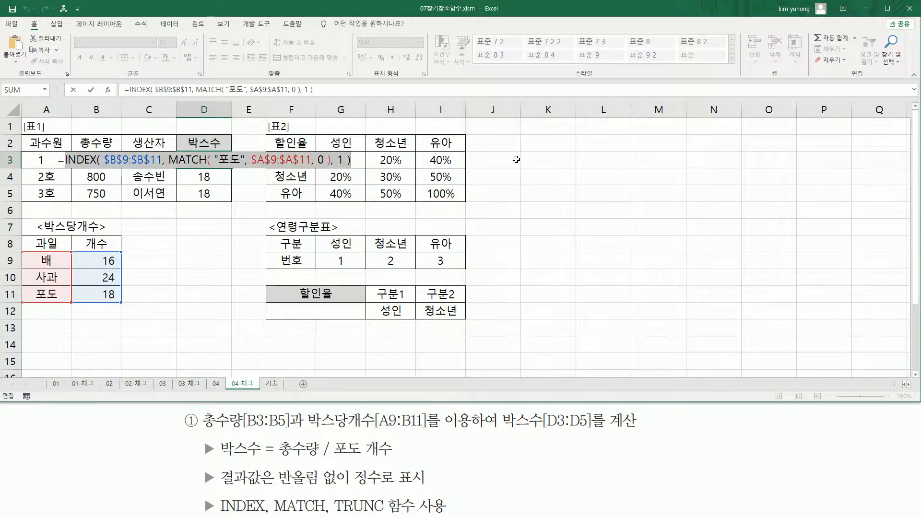
key(BackSpace)
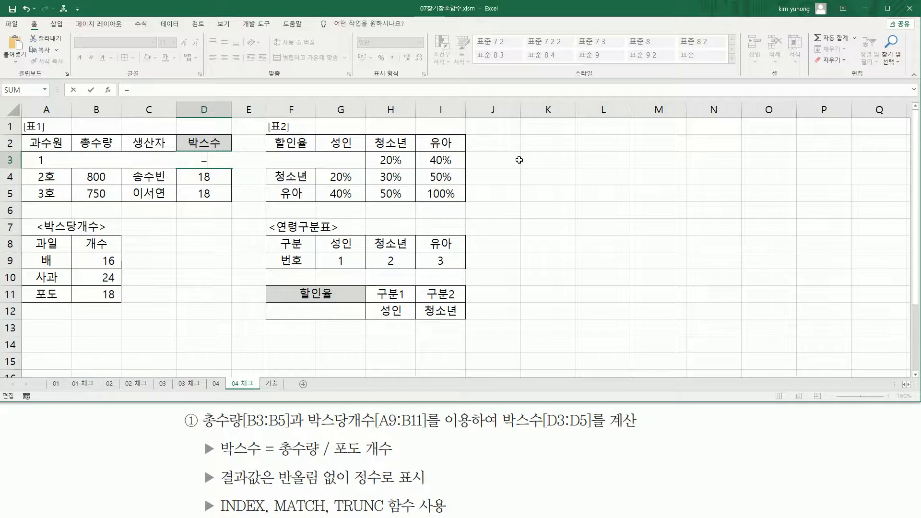
Step: Build a formula in D3 dividing B3 by the copied INDEX expression, and fill it down through D5
click(93, 177)
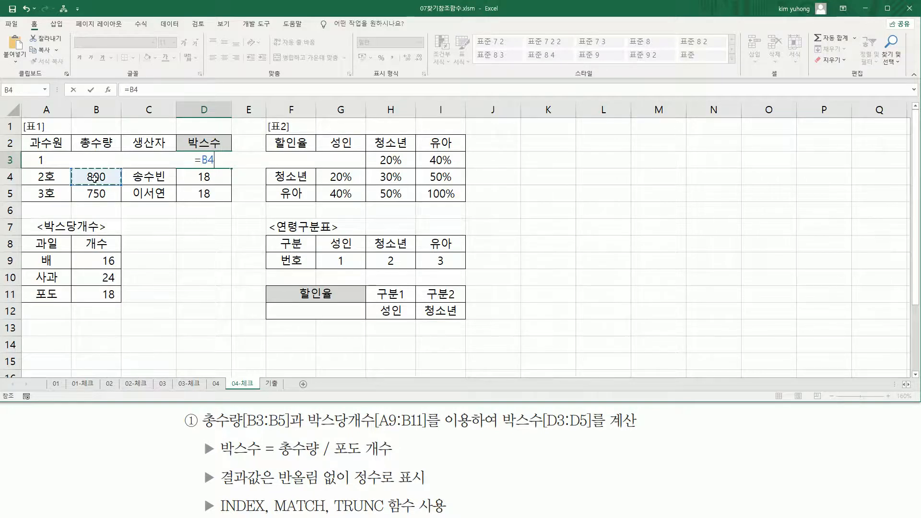
key(Up)
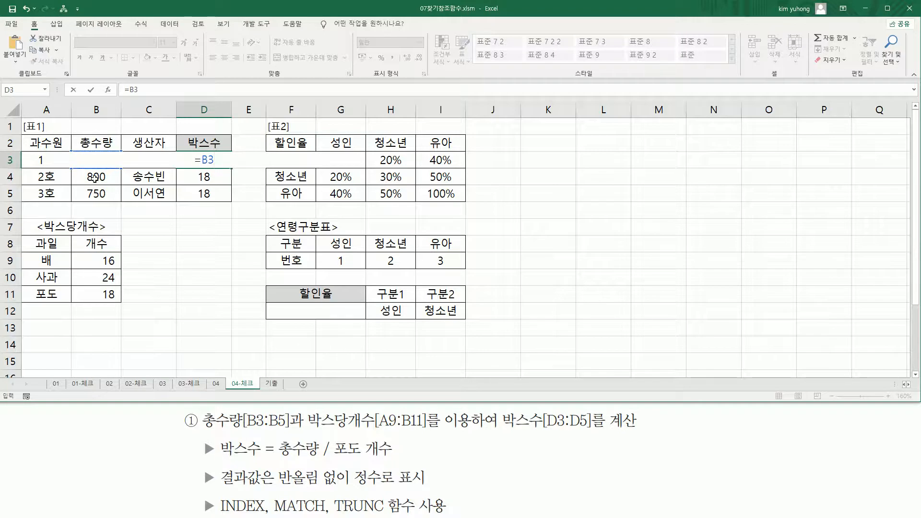
text(/)
key(ctrl+v)
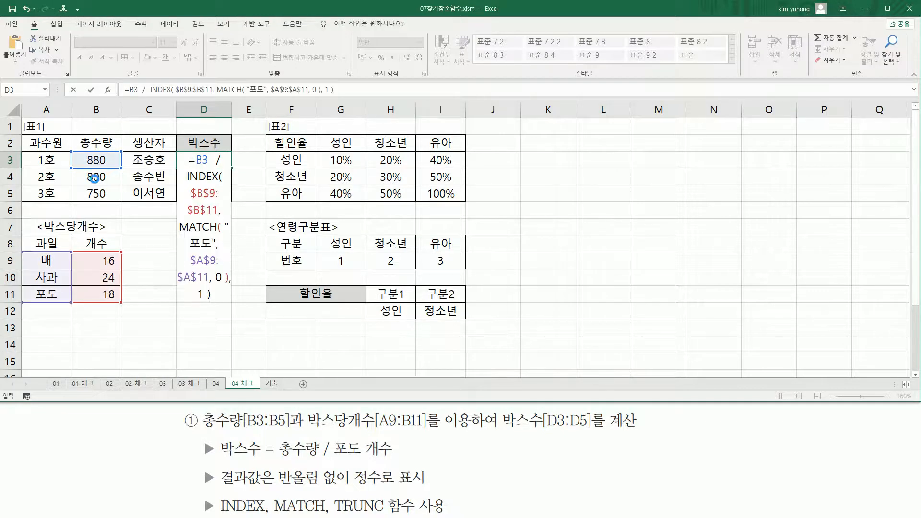
key(Escape)
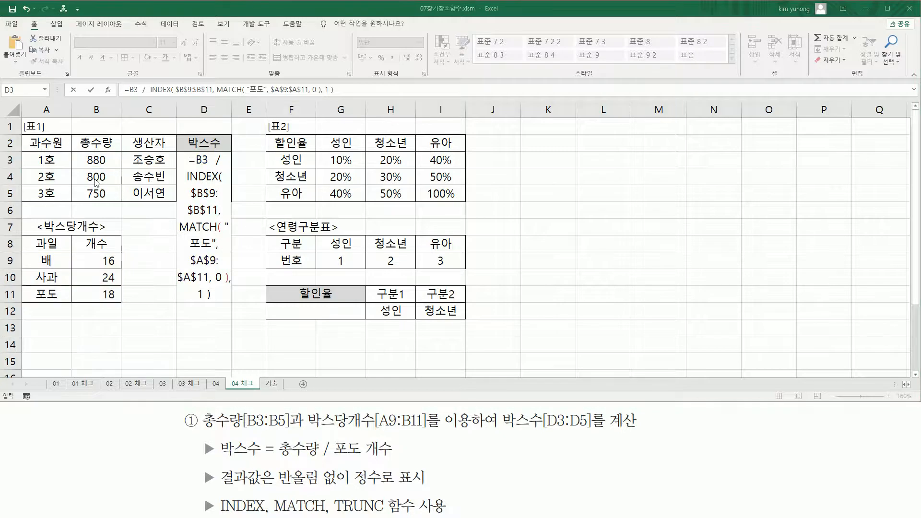
key(Return)
click(224, 161)
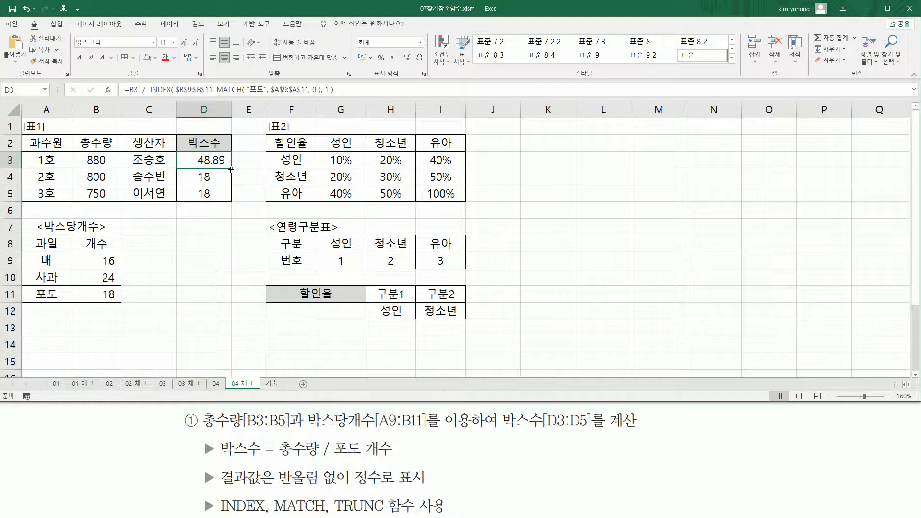
drag(231, 170, 232, 198)
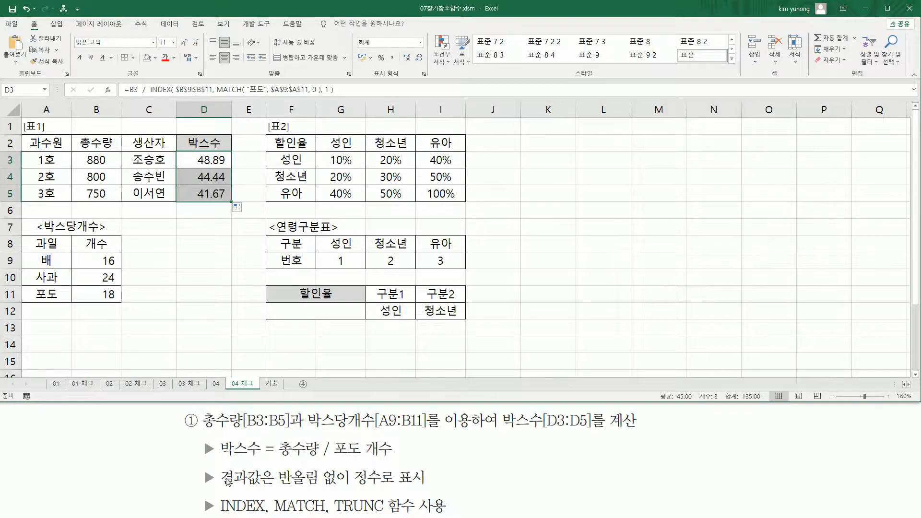
drag(216, 488, 428, 487)
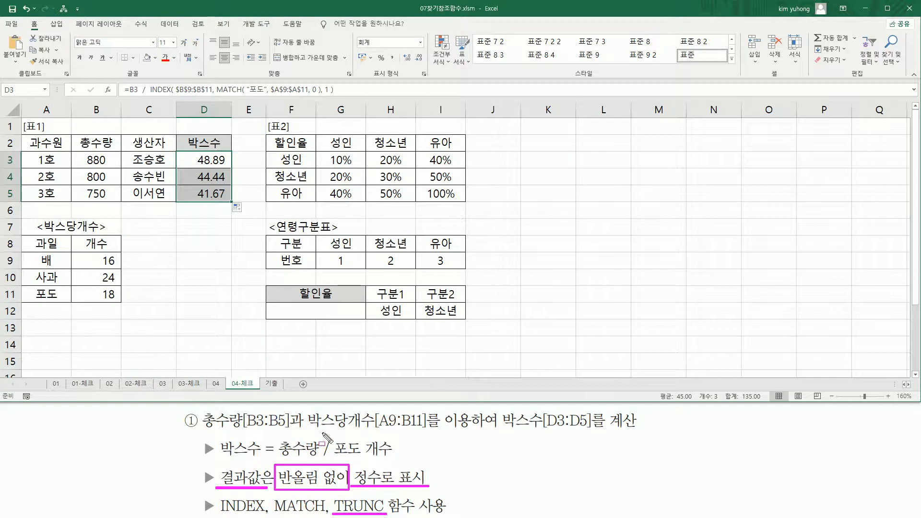
key(Escape)
Step: Wrap D3's division formula in a TRUNC function with 0 as the num_digits argument
drag(212, 163, 211, 192)
key(F2)
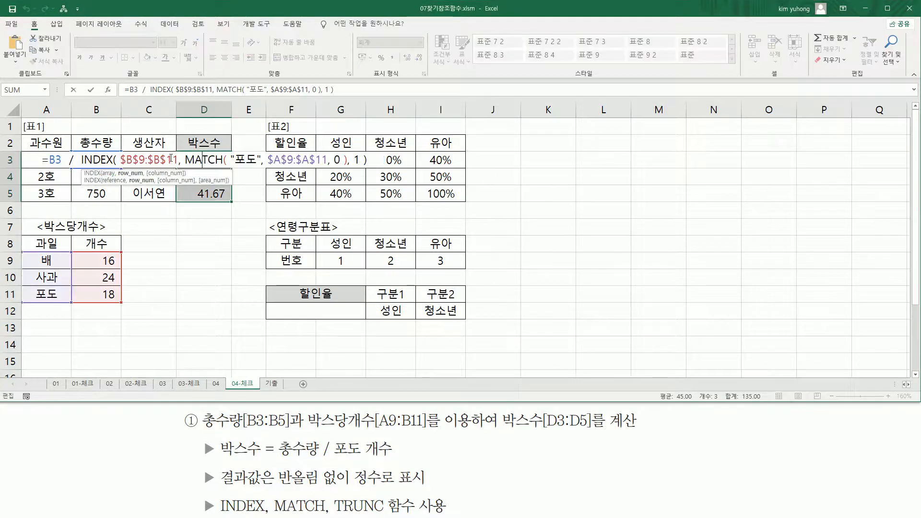
click(47, 160)
text(TRUN)
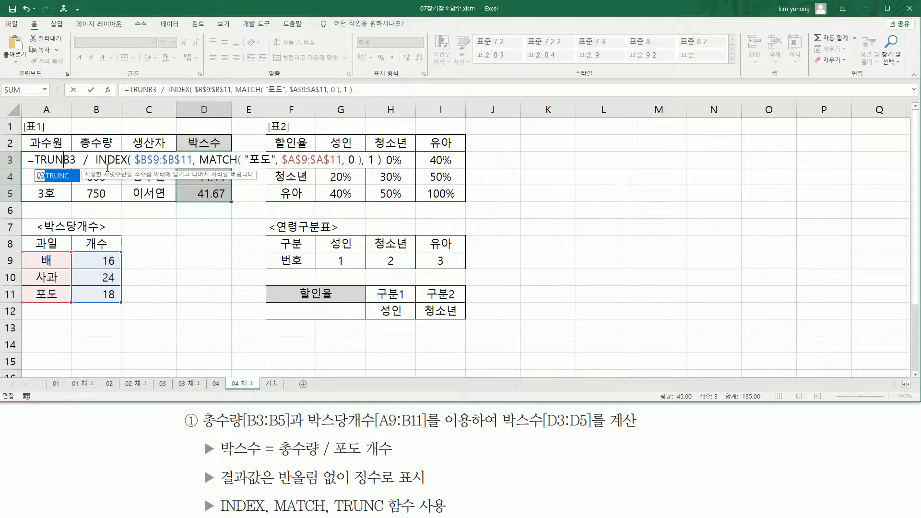
key(Tab)
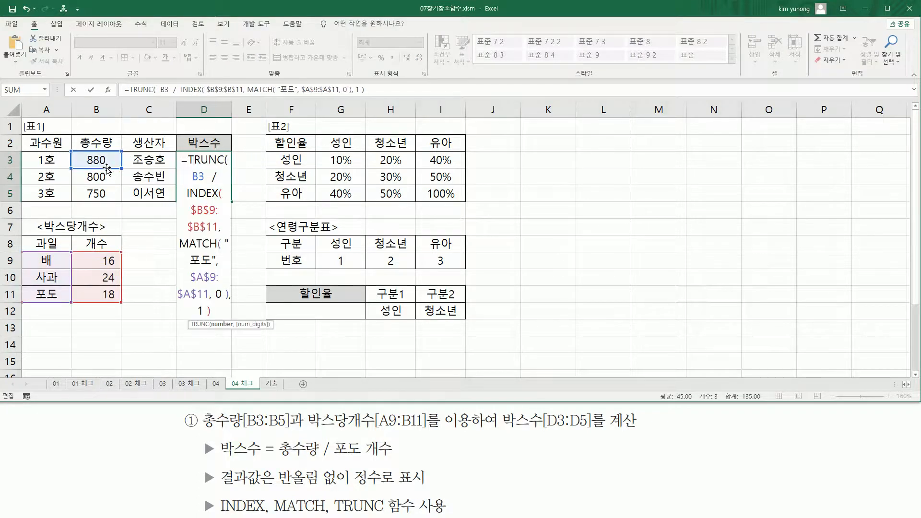
key(shift+Down)
key(shift+Down)
key(shift+Down)
key(shift+Down)
key(shift+Down)
key(shift+Down)
key(shift+Down)
key(shift+Down)
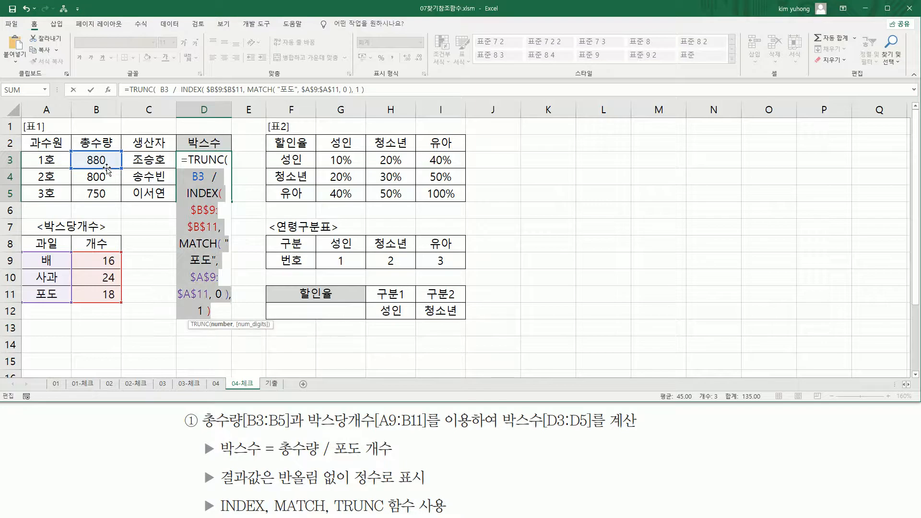
key(End)
text(,)
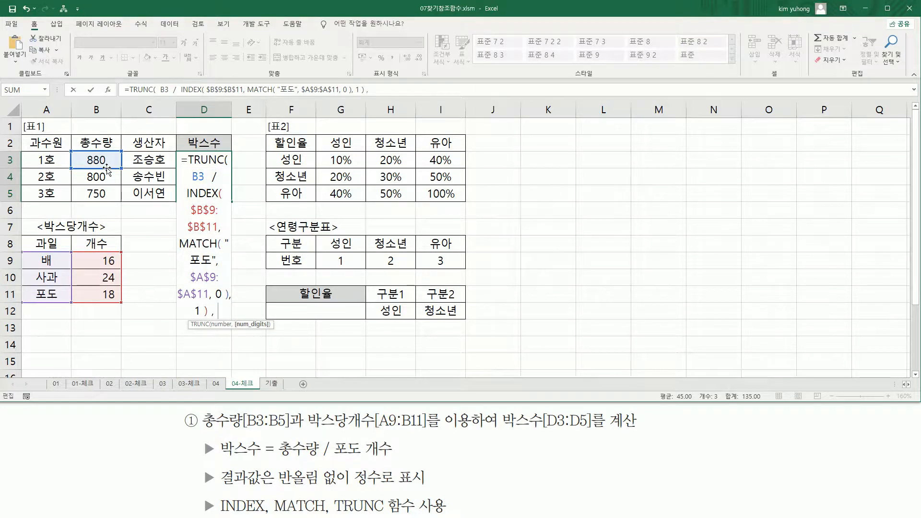
text( 0 ))
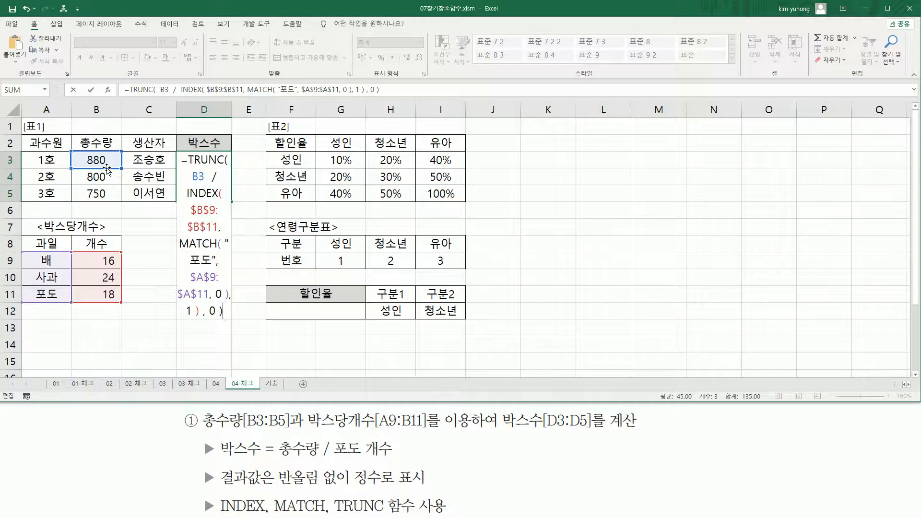
Step: Remove the num_digits argument from D3's TRUNC function and fill the formula down through D5
key(Left)
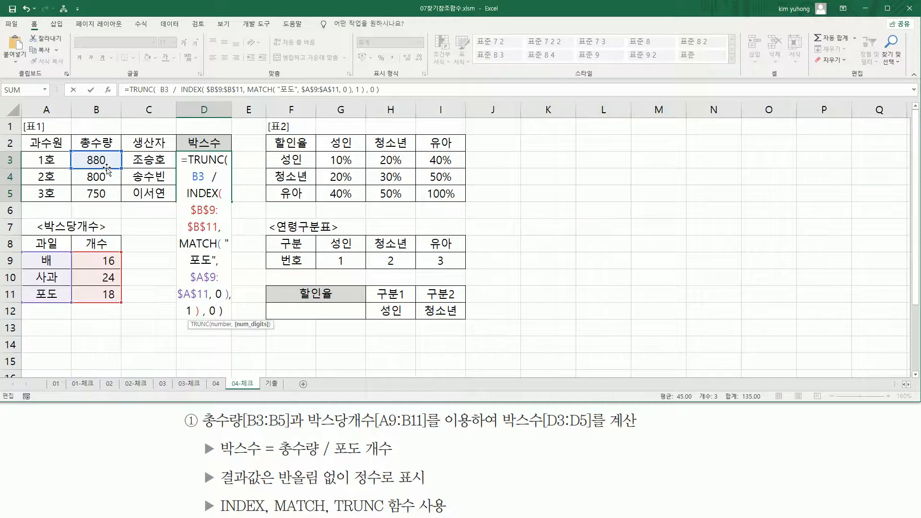
key(BackSpace)
key(BackSpace)
key(BackSpace)
key(BackSpace)
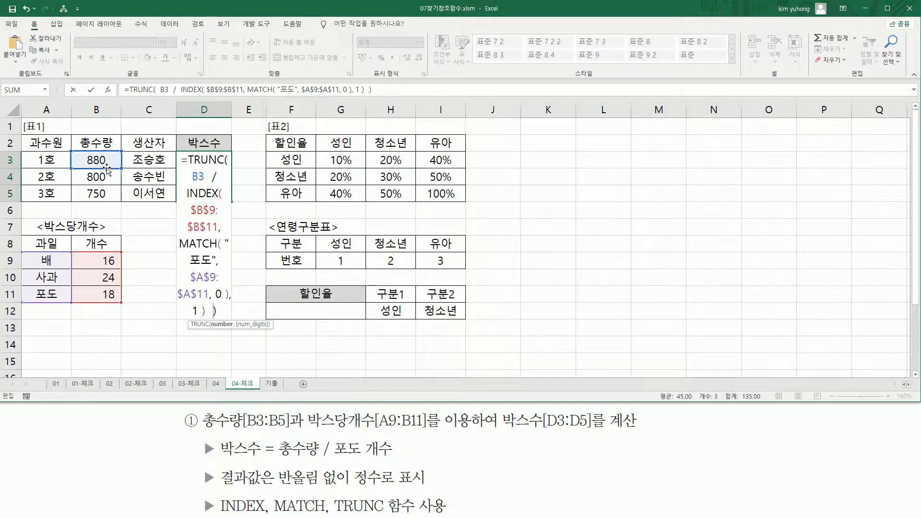
key(Return)
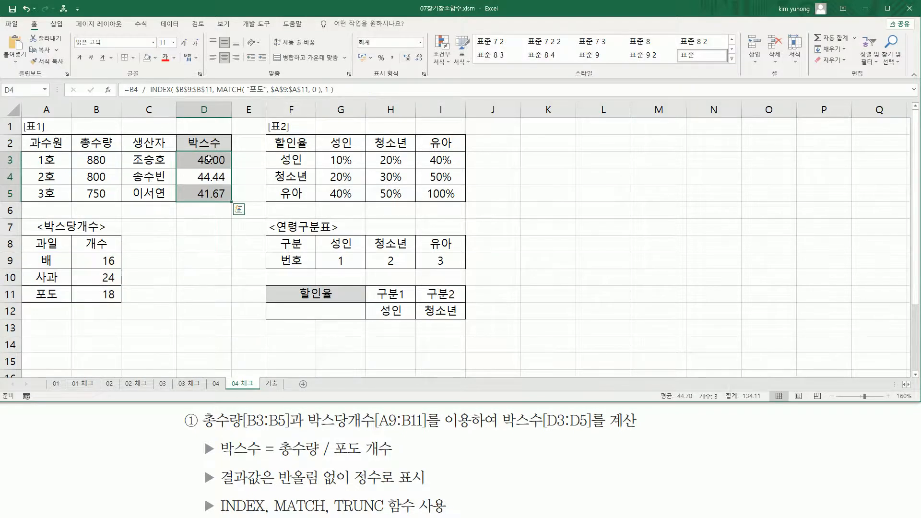
click(206, 160)
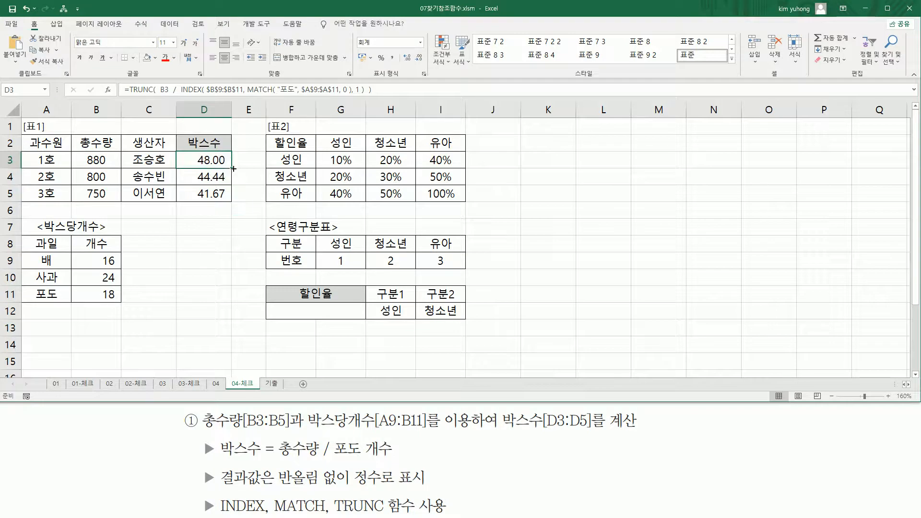
drag(233, 169, 234, 201)
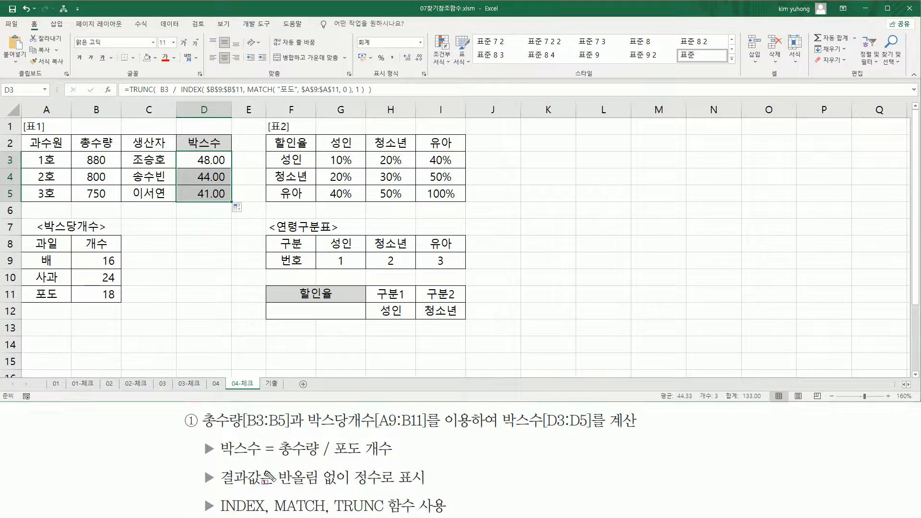
mouse_move(277, 488)
mouse_down()
mouse_move(361, 479)
mouse_move(431, 490)
mouse_up()
drag(195, 152, 210, 205)
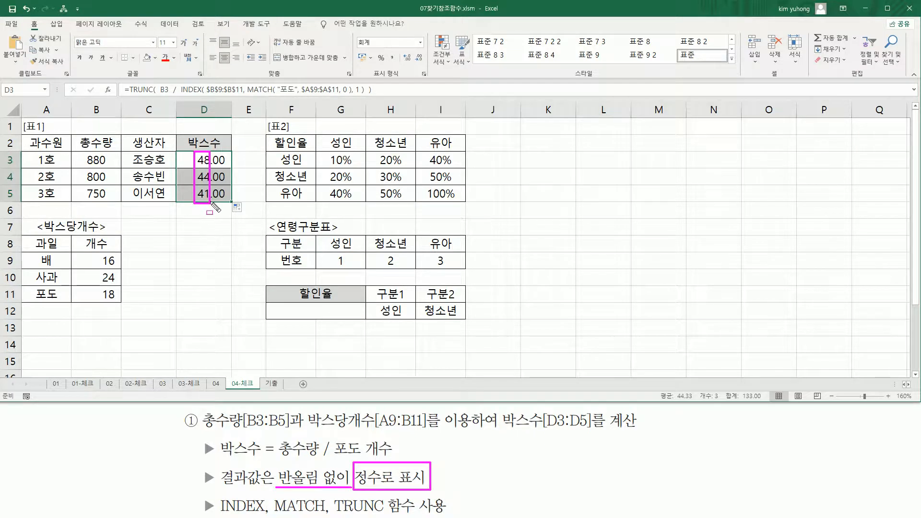
drag(209, 152, 229, 204)
key(Escape)
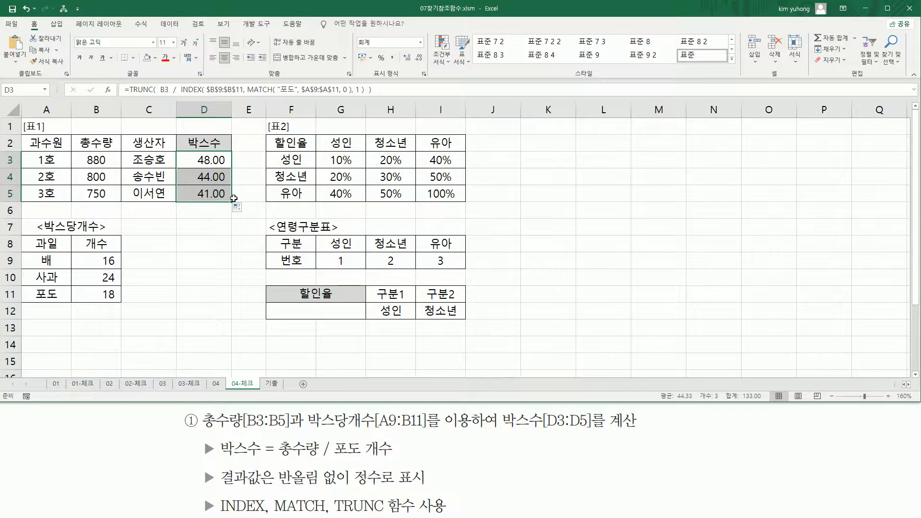
Step: Set the number format of D3:D5 to 일반 (General)
key(ctrl+1)
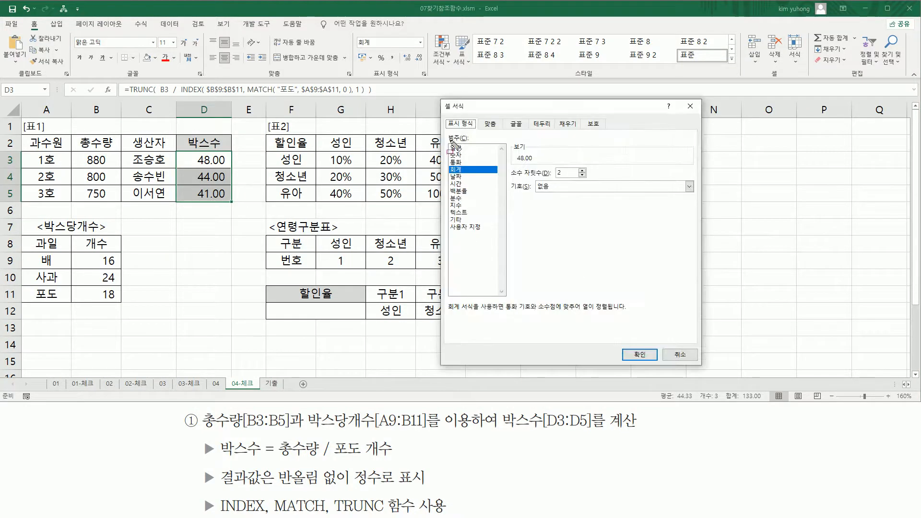
drag(452, 127, 475, 127)
drag(446, 163, 446, 174)
mouse_move(512, 177)
mouse_down()
mouse_move(592, 177)
mouse_move(594, 167)
mouse_up()
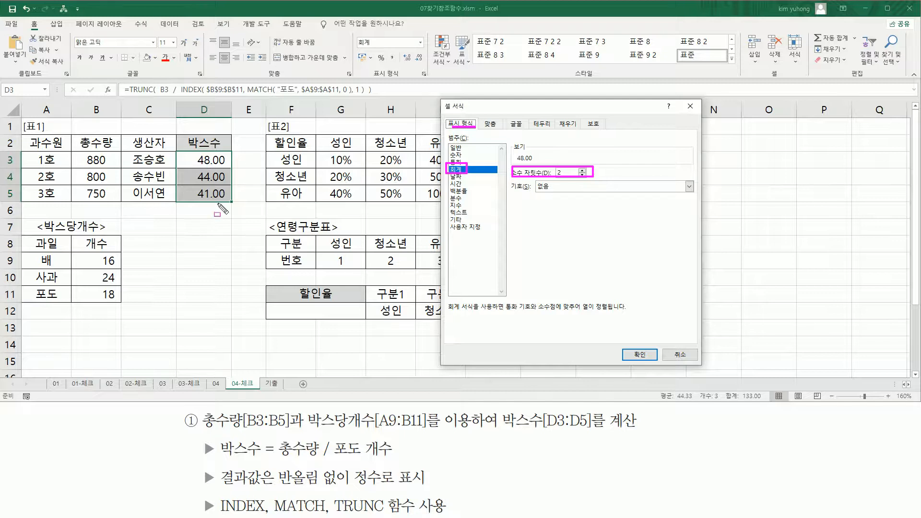
drag(448, 143, 465, 149)
key(Escape)
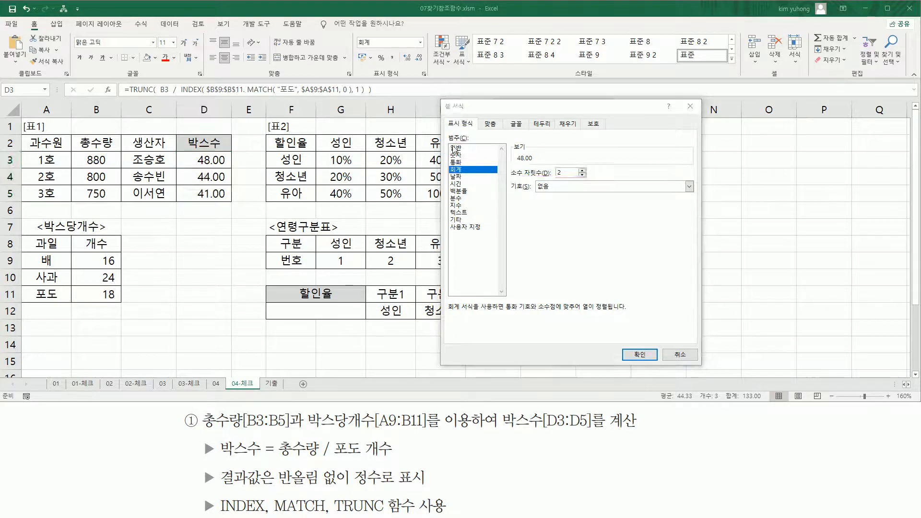
click(458, 148)
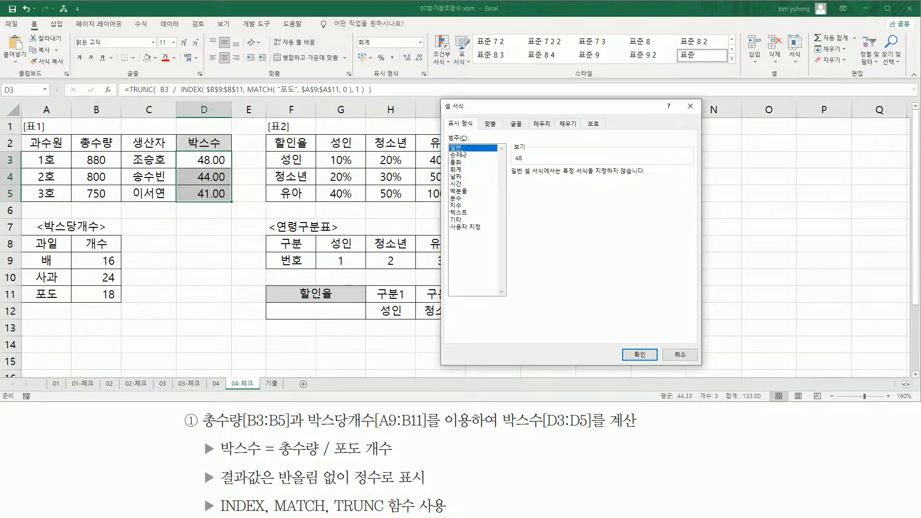
click(638, 355)
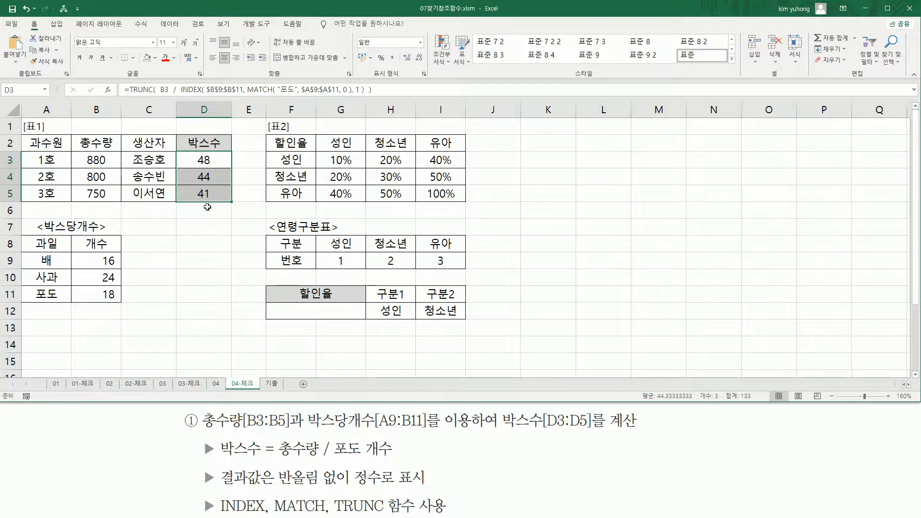
Step: Write D3's complete TRUNC formula in B14 as visible text for reference
click(79, 342)
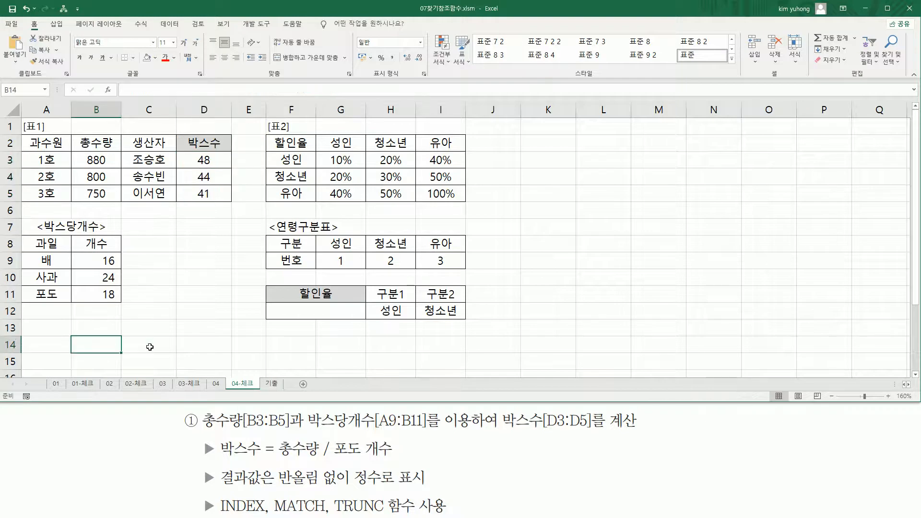
text(=TRUNC( B3 / INDEX( $B$9:$B$11, MATCH( "포도", $A$9:$A$11, 0 ), 1 ) ))
key(Return)
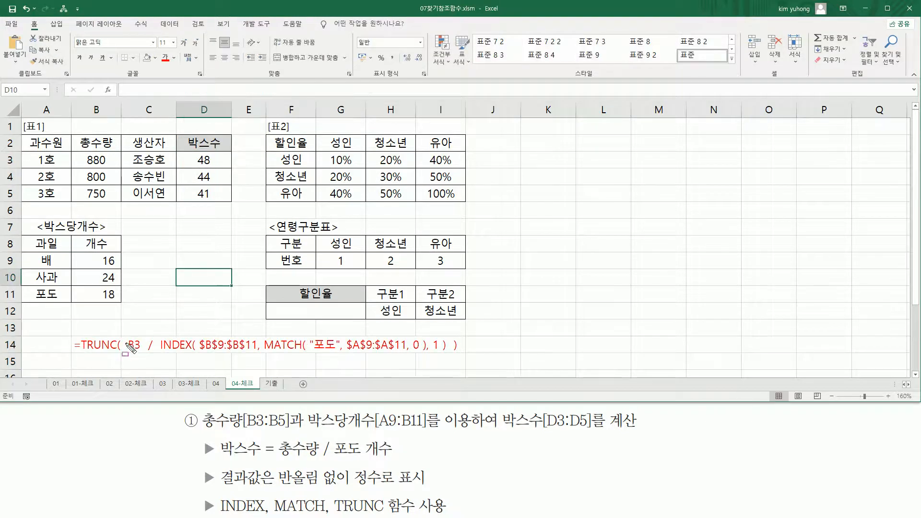
drag(125, 332, 144, 357)
drag(277, 457, 317, 456)
drag(146, 354, 158, 354)
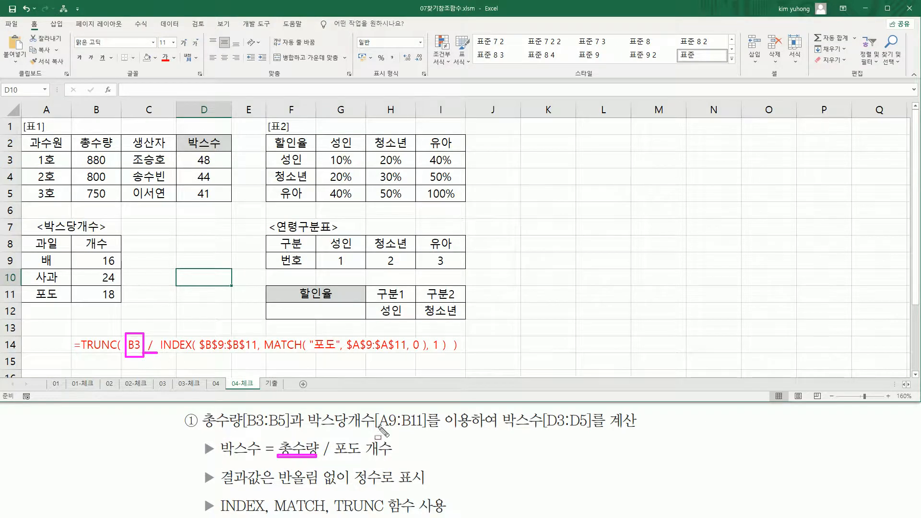
drag(319, 457, 405, 463)
mouse_move(158, 330)
mouse_down()
mouse_move(178, 363)
mouse_move(450, 362)
mouse_up()
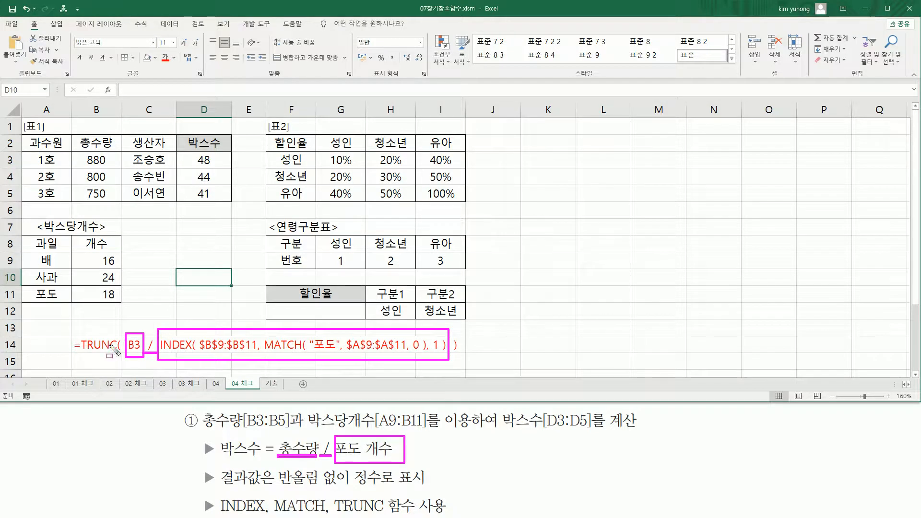
Step: Review how TRUNC encloses the B3 / INDEX division in the B14 reference formula to meet the integer-result requirement
key(e)
drag(219, 485, 431, 485)
drag(352, 465, 428, 490)
drag(128, 335, 447, 361)
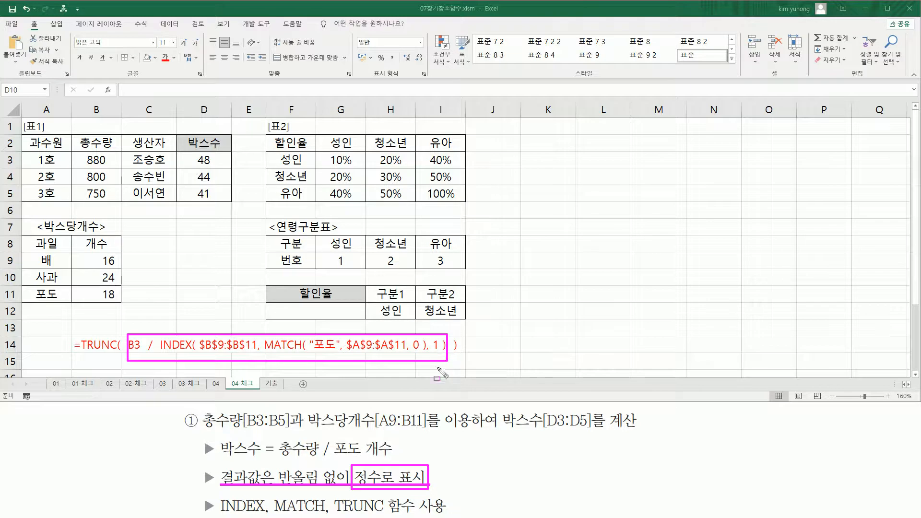
drag(335, 513, 387, 515)
drag(115, 328, 123, 366)
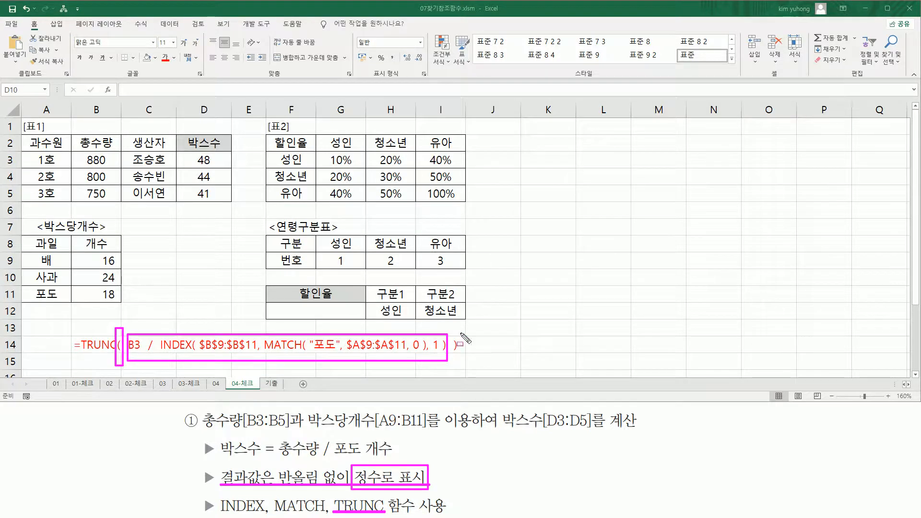
drag(451, 329, 461, 359)
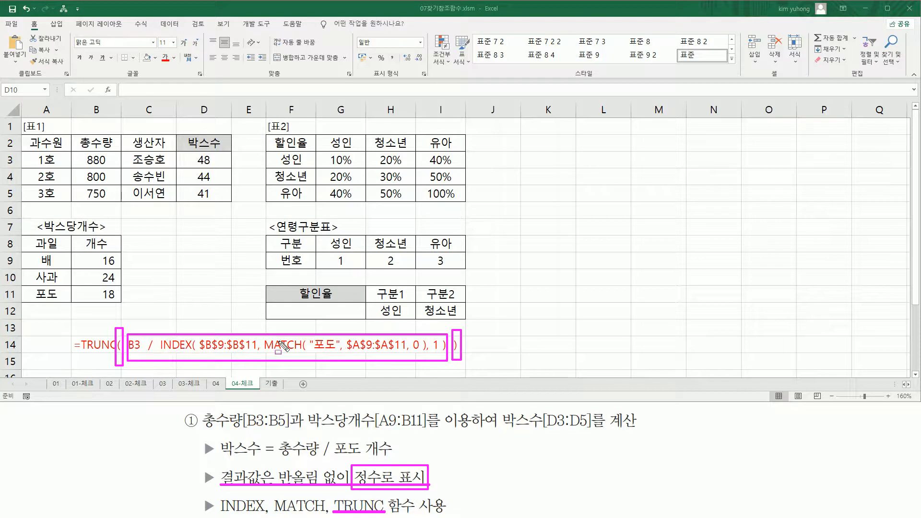
key(e)
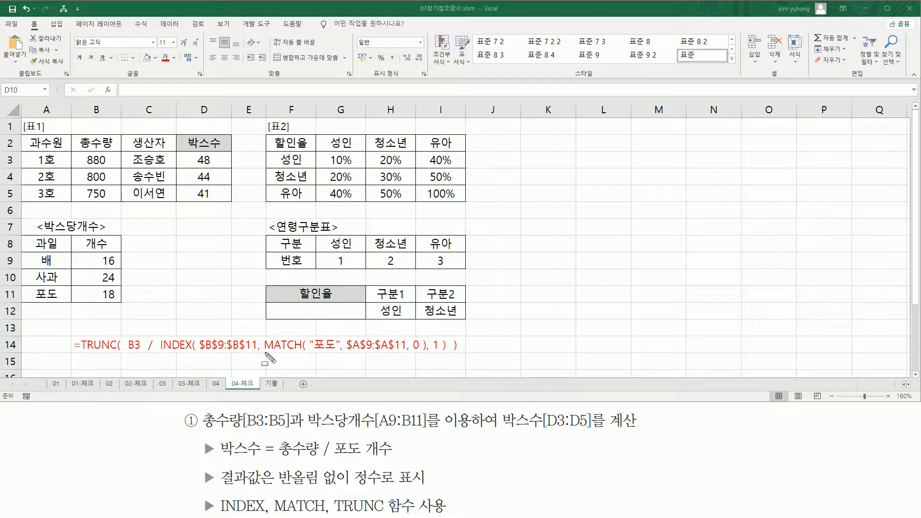
Step: Review the MATCH part of the B14 formula, which looks up "포도" in $A$9:$A$11 with exact match 0
mouse_move(264, 353)
mouse_down()
mouse_move(338, 361)
mouse_move(398, 351)
mouse_move(423, 362)
mouse_up()
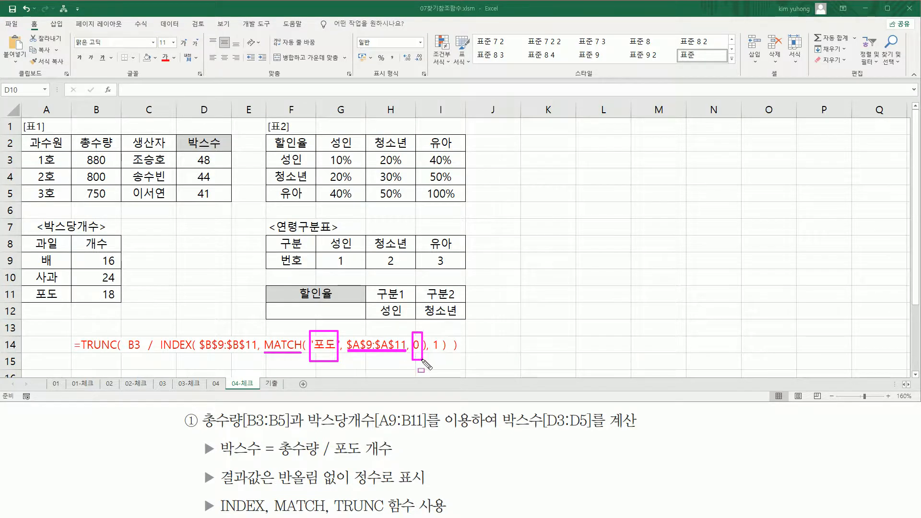
key(Escape)
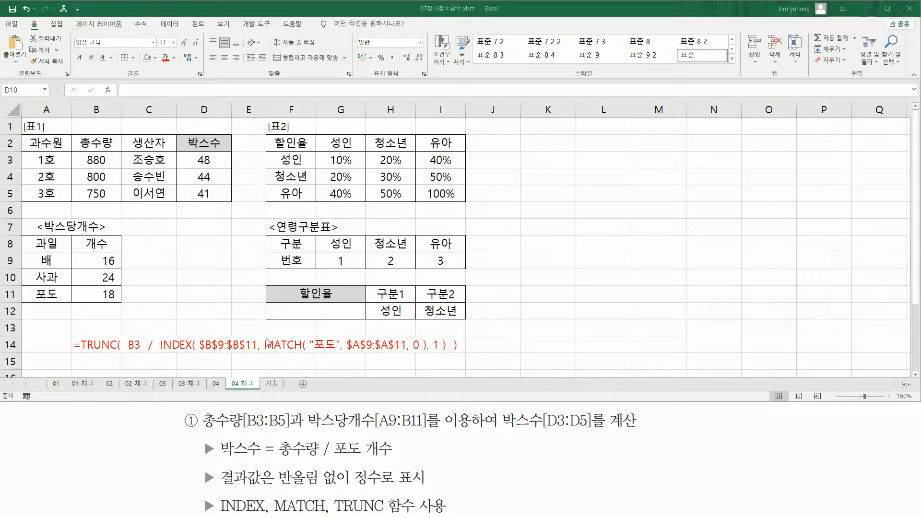
drag(264, 330, 425, 360)
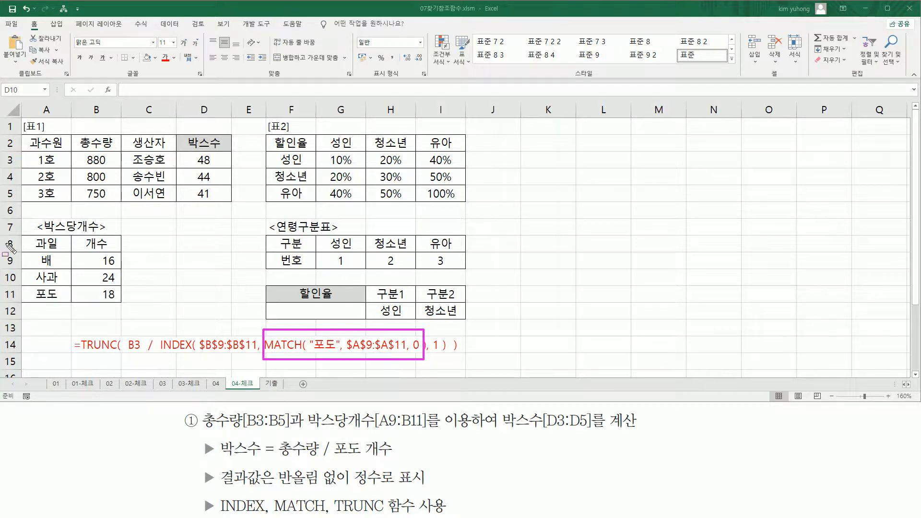
mouse_move(29, 257)
mouse_down()
mouse_move(74, 312)
mouse_move(71, 302)
mouse_up()
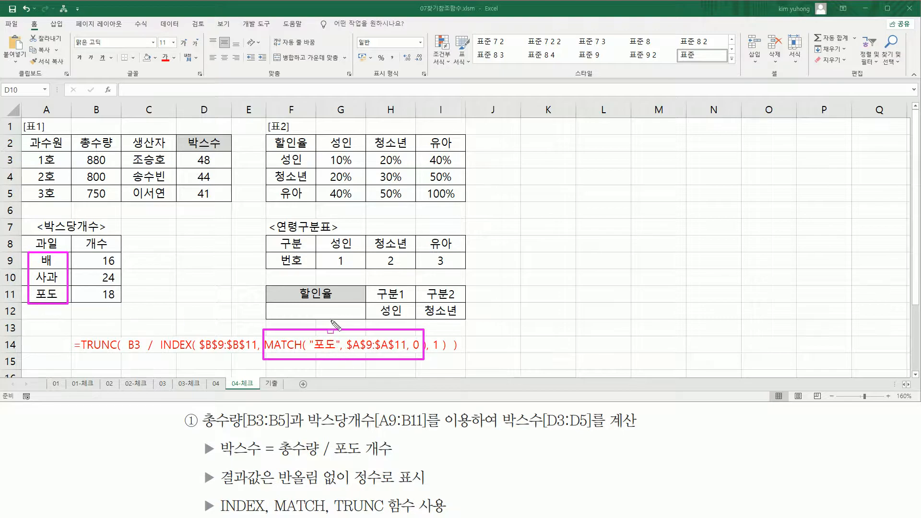
mouse_move(91, 252)
mouse_down()
mouse_move(133, 307)
mouse_move(113, 300)
mouse_move(123, 305)
mouse_up()
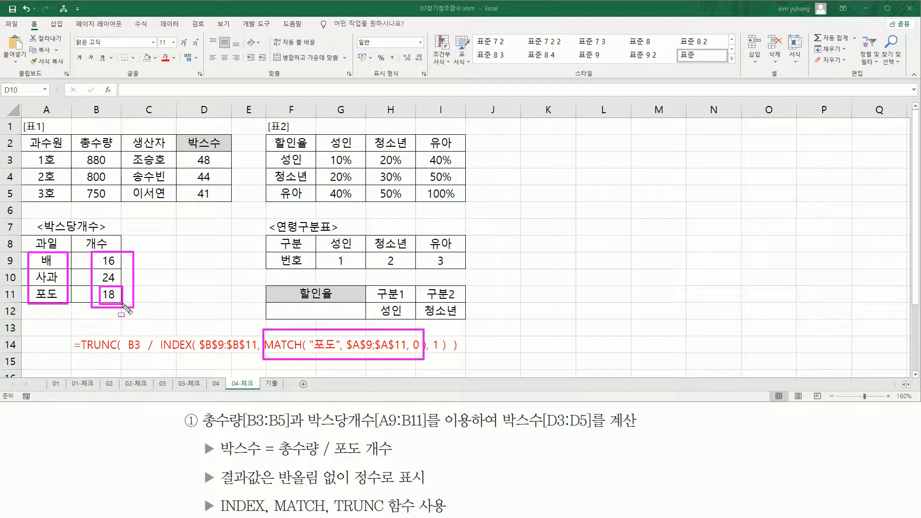
key(e)
Step: Review the INDEX part of the B14 formula: range $B$9:$B$11, the MATCH row number and column 1
mouse_move(157, 354)
mouse_down()
mouse_move(213, 348)
mouse_move(256, 358)
mouse_up()
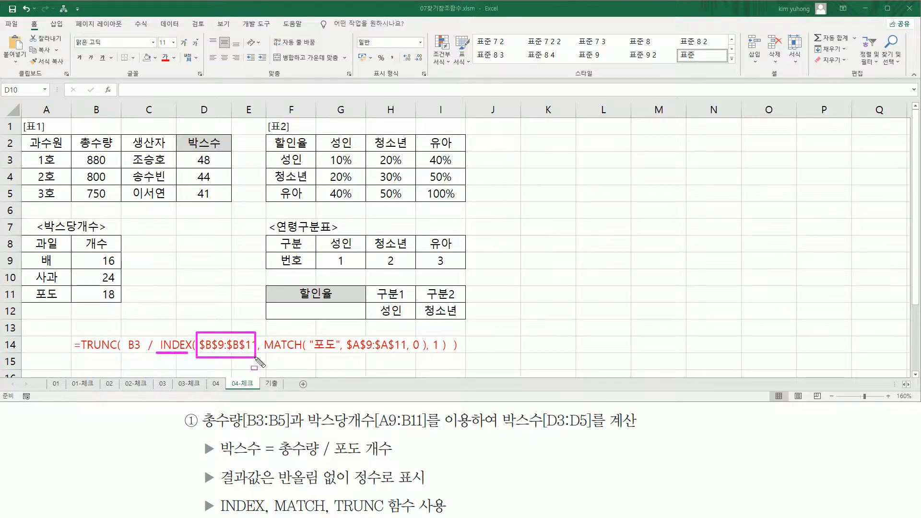
mouse_move(81, 253)
mouse_down()
mouse_move(128, 278)
mouse_move(126, 300)
mouse_up()
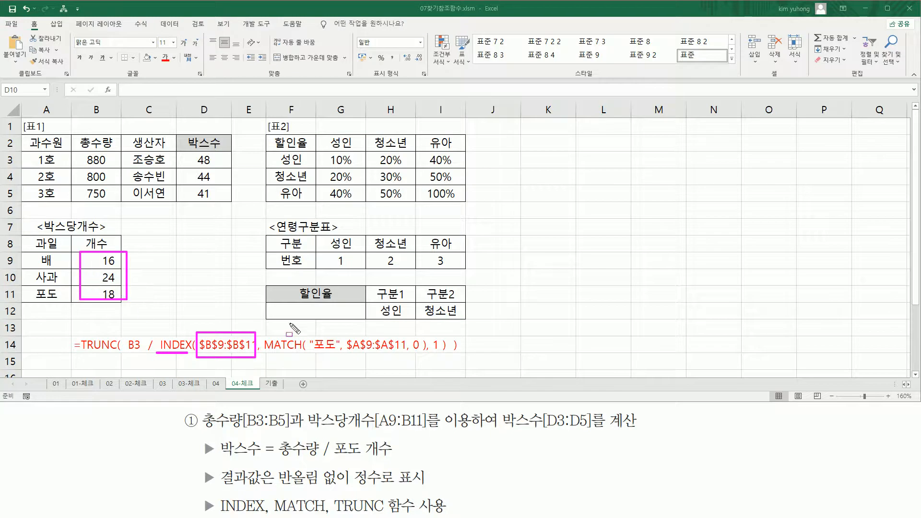
drag(265, 352, 441, 357)
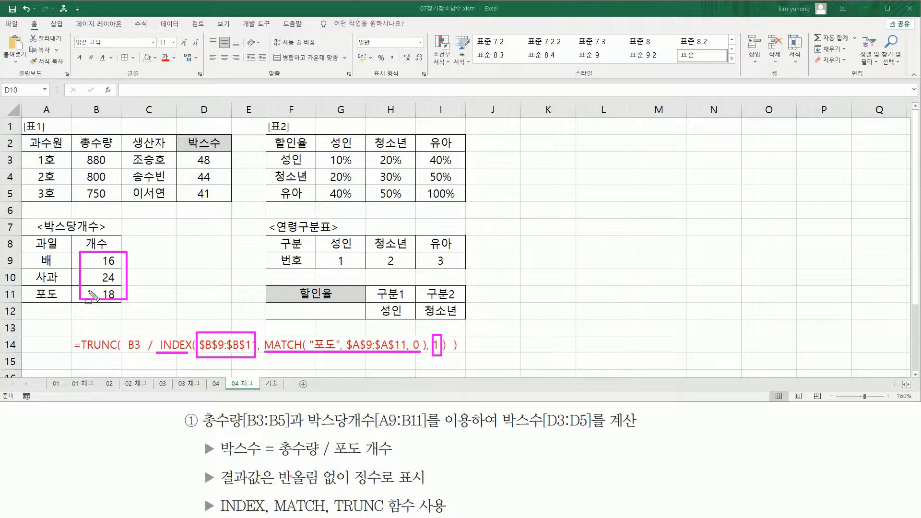
drag(77, 291, 126, 305)
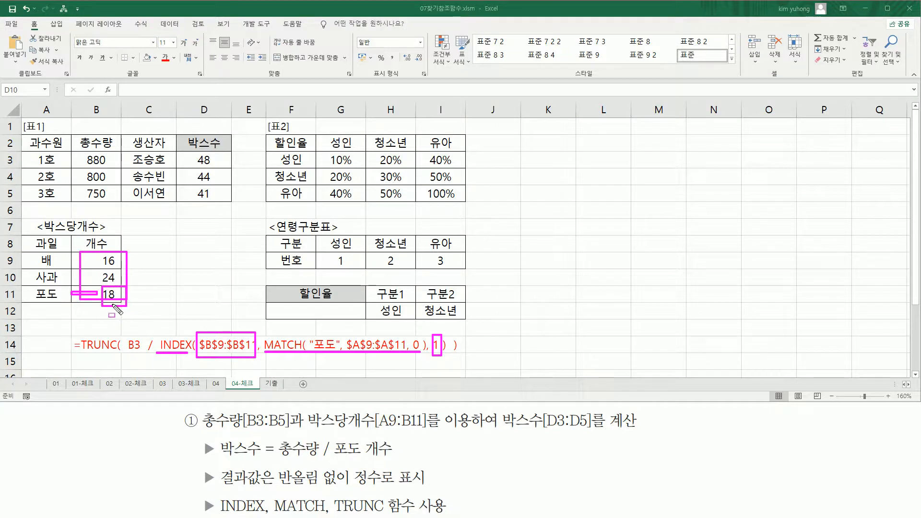
key(Escape)
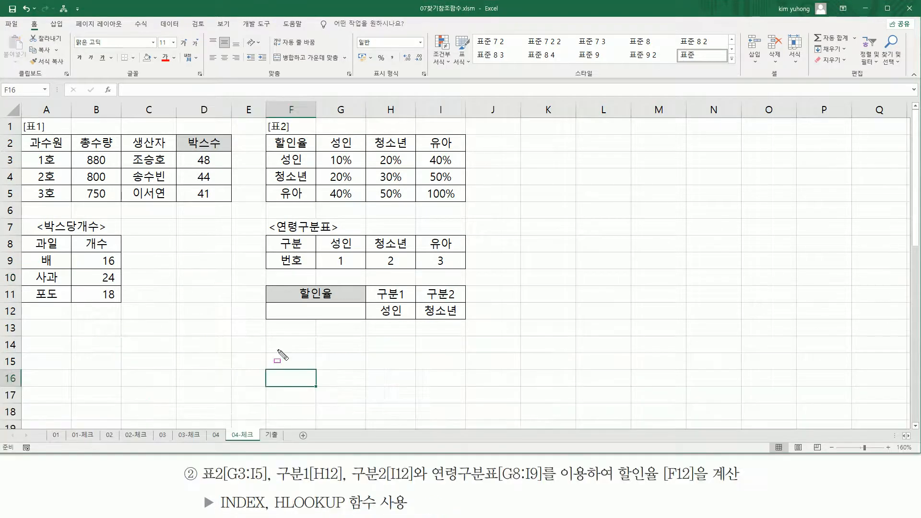
Step: On the 04-체크 sheet, locate task 2's inputs: 표2 G3:I5, 구분1 in H12 and 구분2 in I12
click(242, 437)
drag(197, 486, 266, 485)
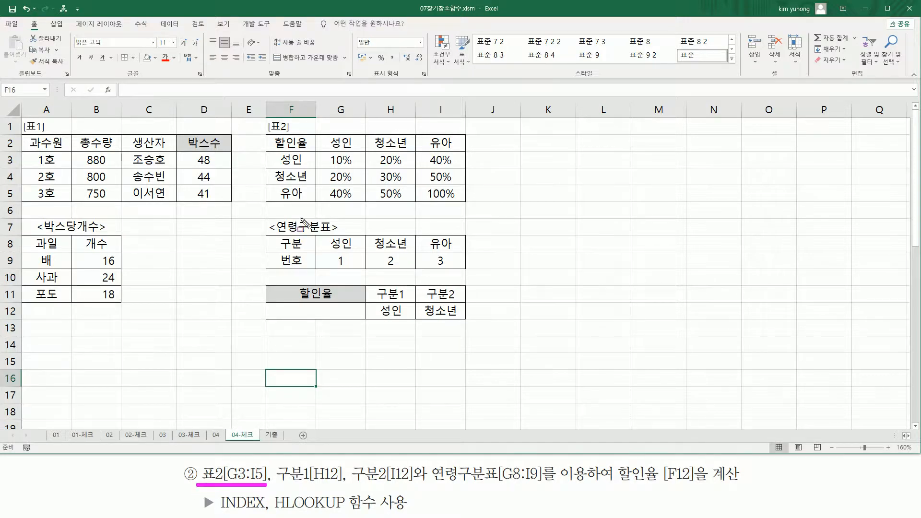
mouse_move(265, 129)
mouse_down()
mouse_move(443, 171)
mouse_move(473, 203)
mouse_up()
drag(278, 483, 344, 483)
drag(353, 483, 417, 483)
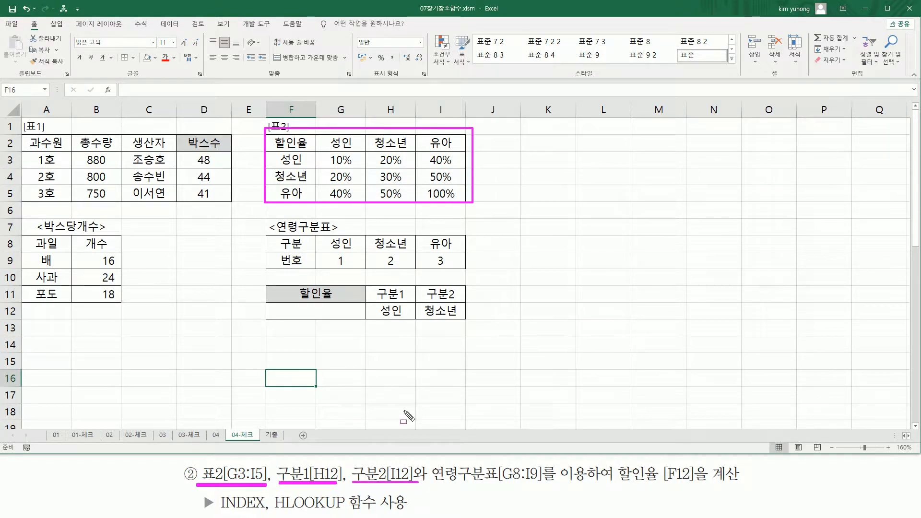
mouse_move(377, 302)
mouse_down()
mouse_move(402, 321)
mouse_move(406, 302)
mouse_move(468, 319)
mouse_up()
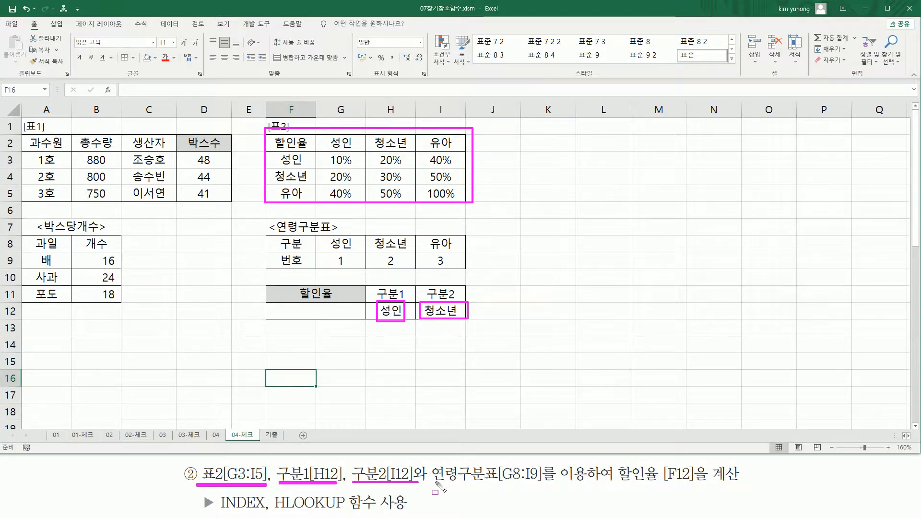
Step: Check task 2's 연령구분표 range G8:I9, its 할인율 result cell F12 and the required INDEX and HLOOKUP functions
drag(432, 483, 539, 484)
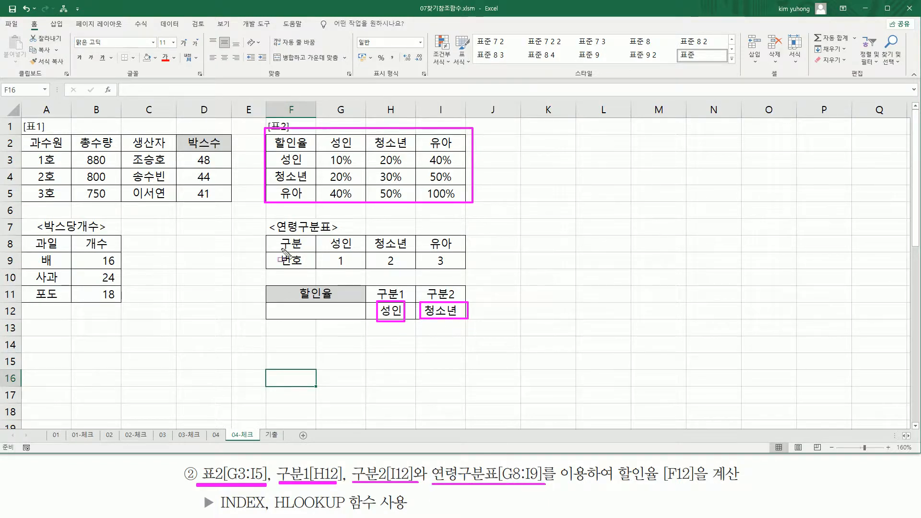
mouse_move(268, 216)
mouse_down()
mouse_move(284, 250)
mouse_move(480, 277)
mouse_move(470, 267)
mouse_up()
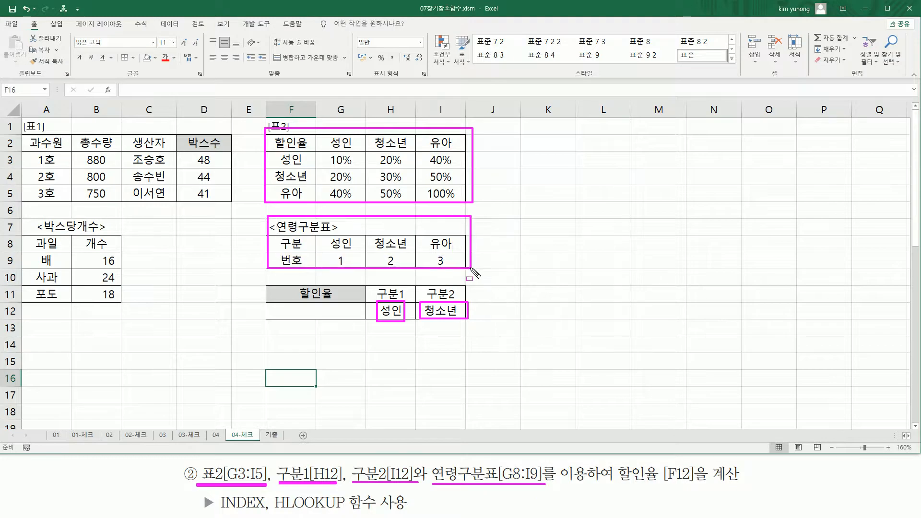
mouse_move(615, 461)
mouse_down()
mouse_move(621, 488)
mouse_move(702, 489)
mouse_up()
drag(289, 303, 347, 317)
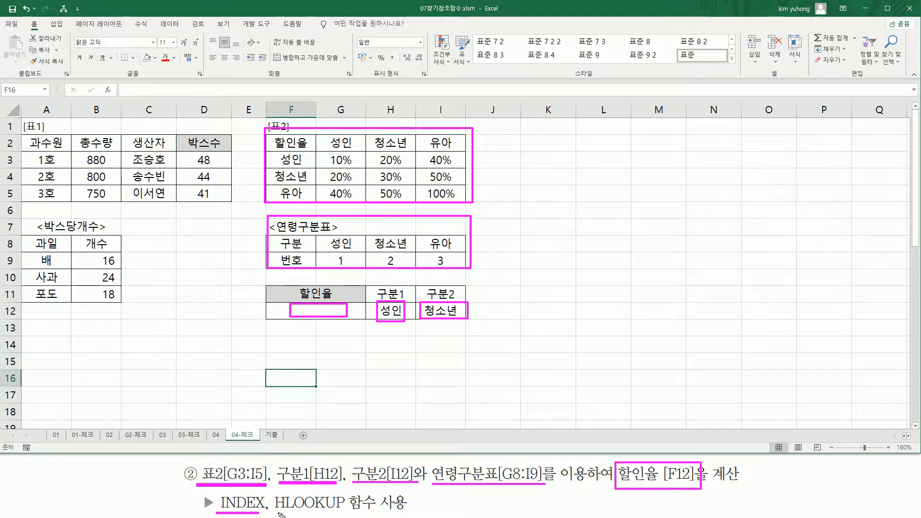
drag(279, 514, 365, 514)
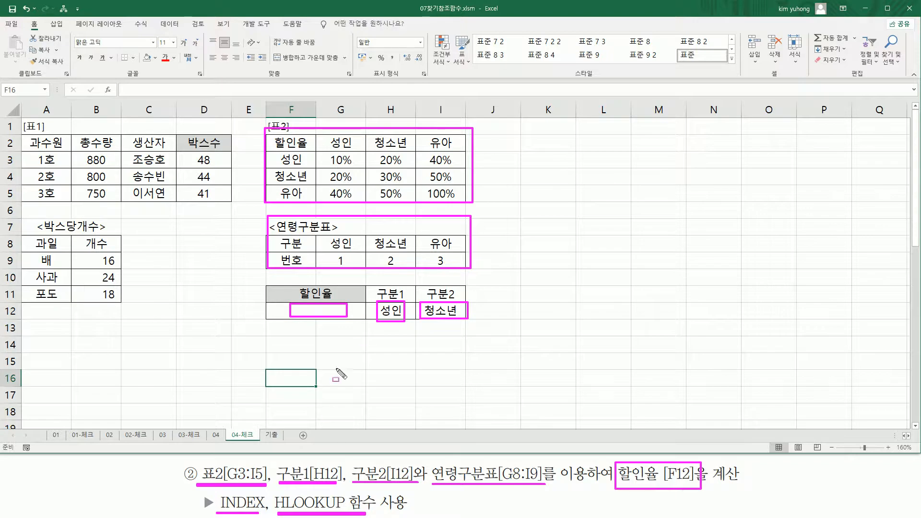
key(Escape)
Step: Examine where the 성인 row and 청소년 column intersect in 표2 for the categories in H12 and I12
drag(322, 151, 463, 200)
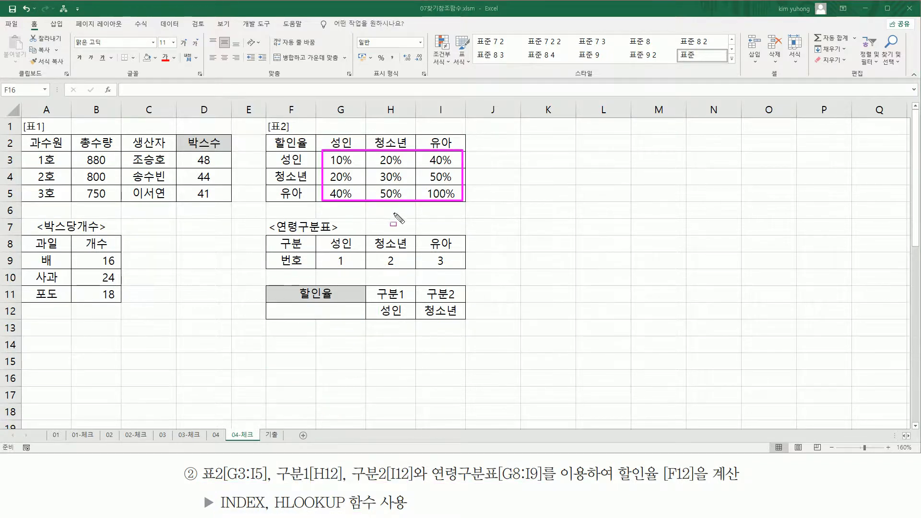
mouse_move(379, 304)
mouse_down()
mouse_move(407, 321)
mouse_move(461, 321)
mouse_up()
mouse_move(267, 154)
mouse_down()
mouse_move(293, 164)
mouse_move(512, 166)
mouse_up()
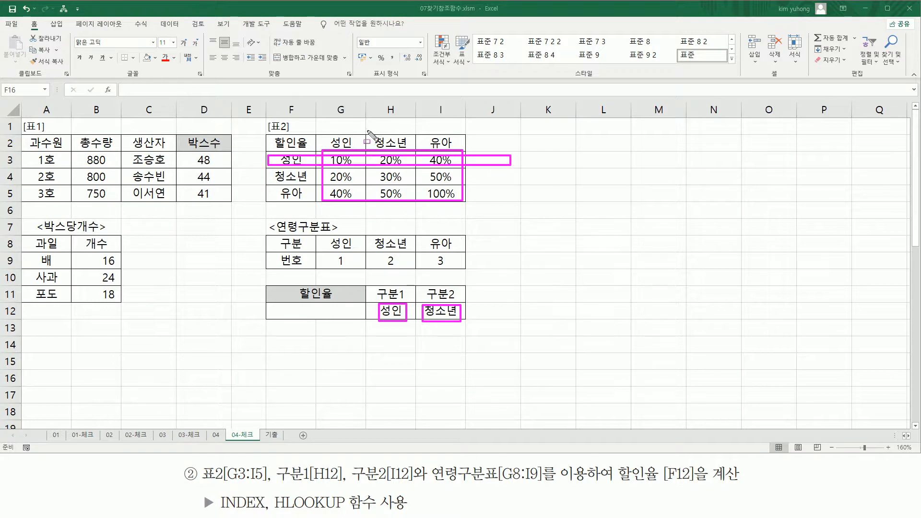
mouse_move(371, 124)
mouse_down()
mouse_move(409, 150)
mouse_move(416, 219)
mouse_up()
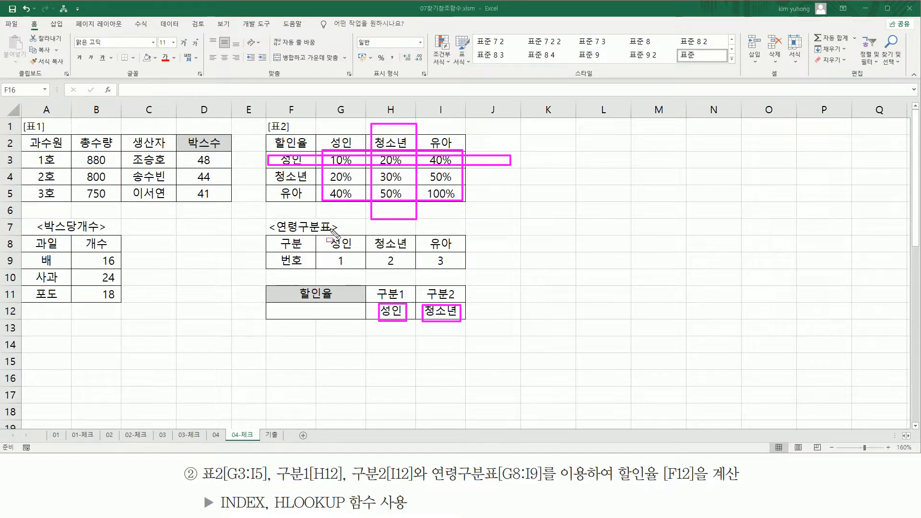
key(Escape)
Step: Compare the numbering in 연령구분표 G8:I9 with the order of 표2's row headings F3:F5 and column headings G2:I2
mouse_move(323, 234)
mouse_down()
mouse_move(475, 273)
mouse_move(467, 270)
mouse_up()
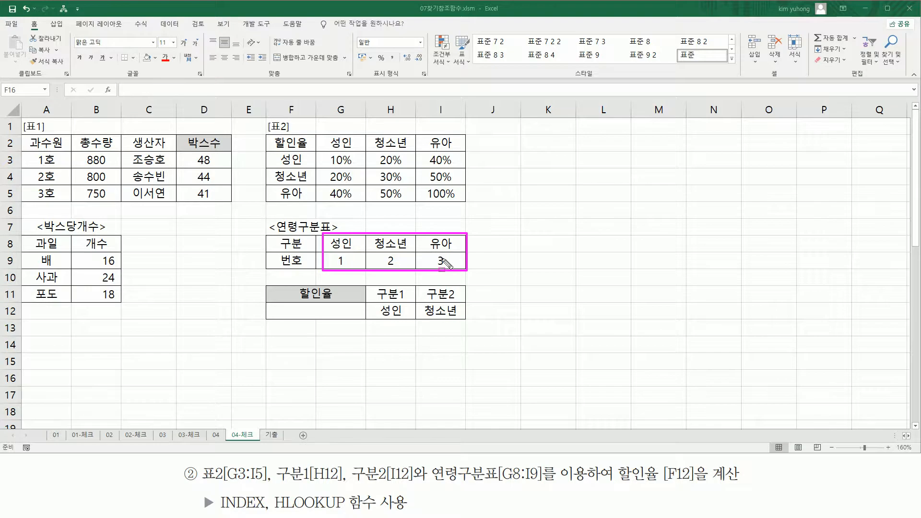
drag(268, 153, 311, 201)
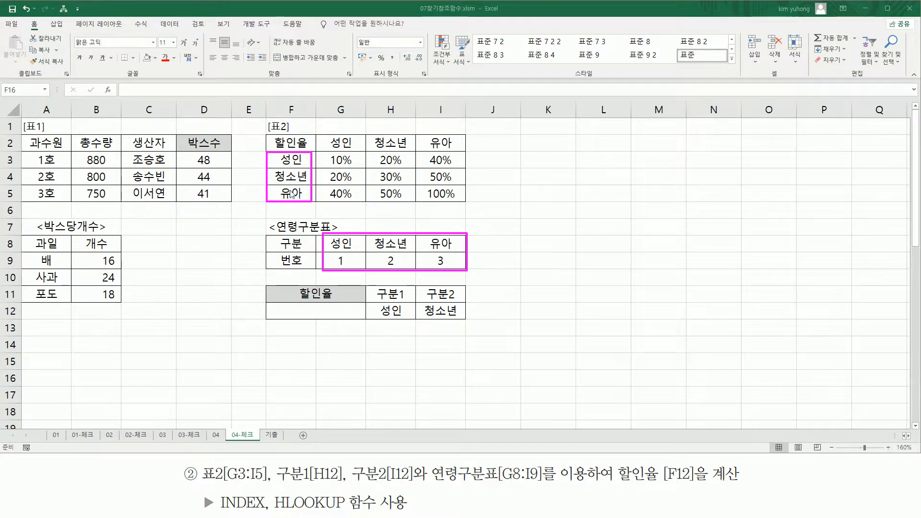
drag(320, 133, 472, 154)
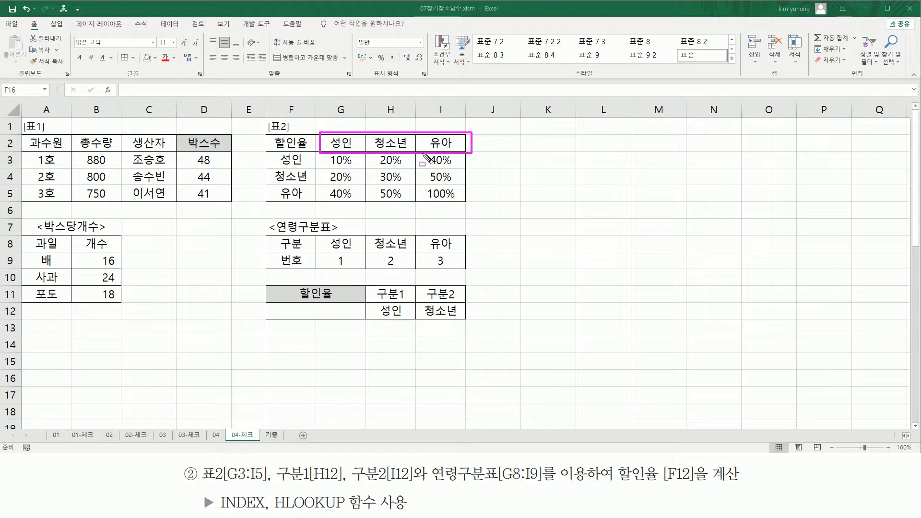
drag(319, 234, 473, 273)
key(Escape)
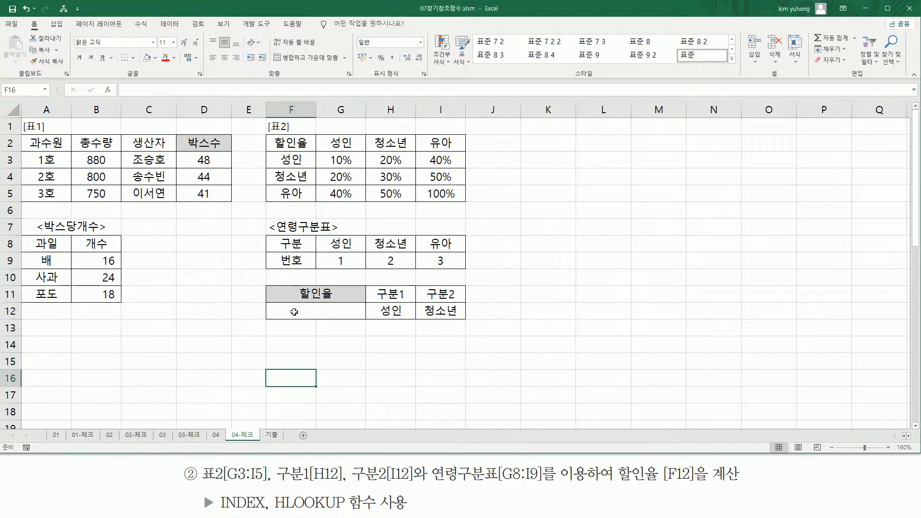
Step: Select the 할인율 result cell F12 and trace the 성인 row and 청소년 column across G3:I5
click(298, 315)
mouse_move(321, 153)
mouse_down()
mouse_move(329, 171)
mouse_move(467, 201)
mouse_up()
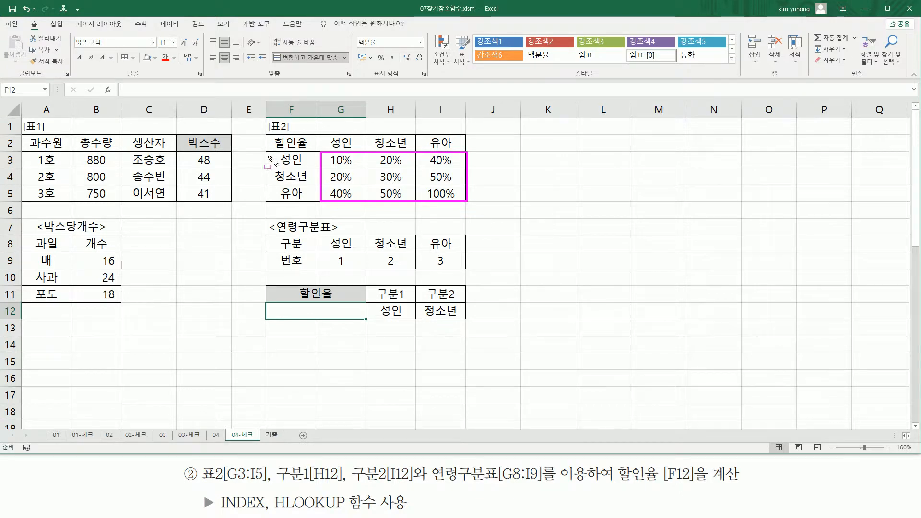
drag(262, 152, 487, 167)
mouse_move(373, 128)
mouse_down()
mouse_move(417, 220)
mouse_move(416, 212)
mouse_up()
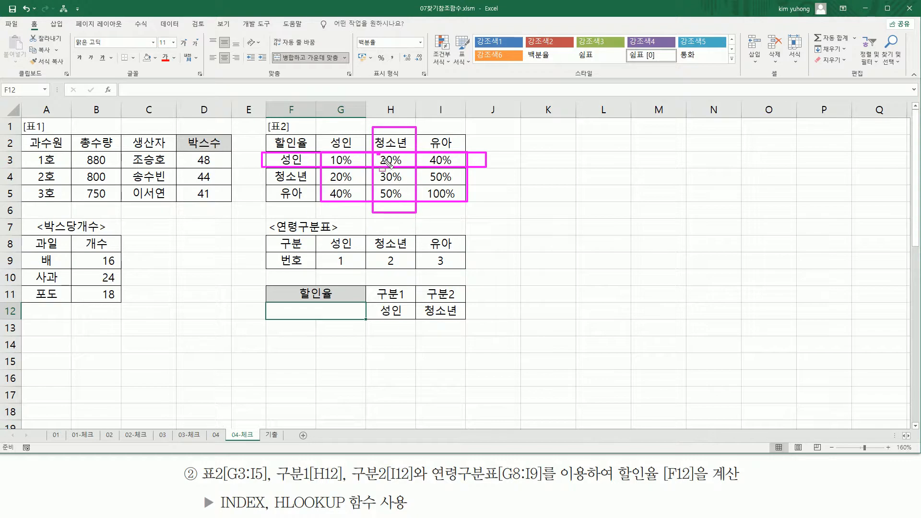
key(Escape)
Step: Examine how HLOOKUP on 연령구분표 can supply row 1 and column 2 for the INDEX lookup in G3:I5
drag(318, 150, 467, 204)
drag(260, 158, 288, 158)
mouse_move(390, 121)
mouse_down()
mouse_move(389, 165)
mouse_move(404, 167)
mouse_up()
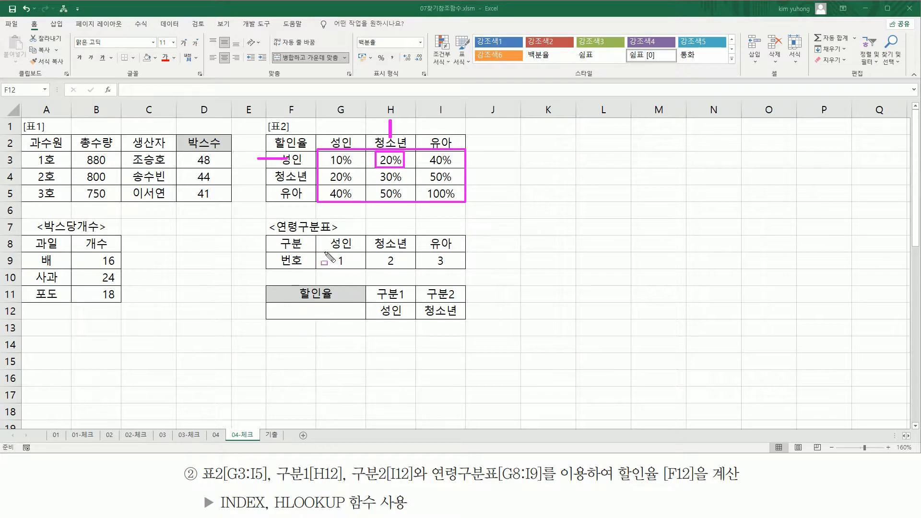
mouse_move(321, 236)
mouse_down()
mouse_move(320, 265)
mouse_move(463, 240)
mouse_up()
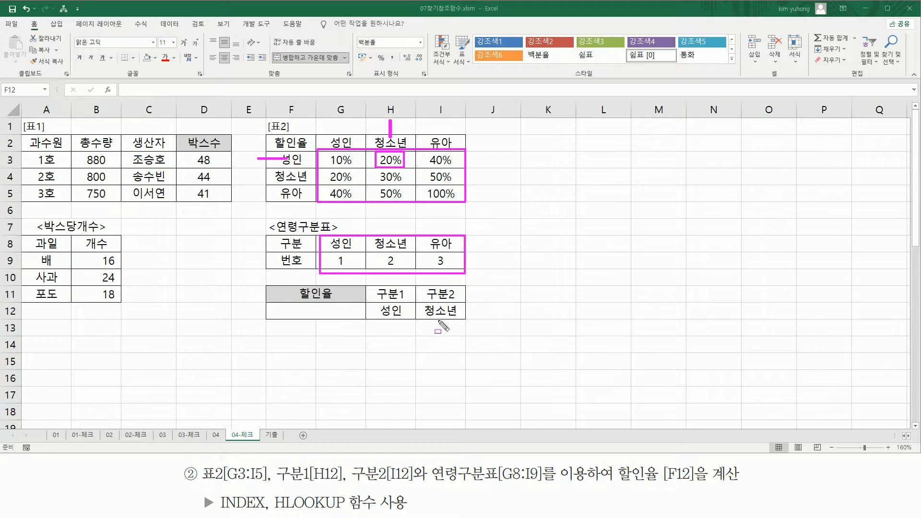
mouse_move(333, 254)
mouse_down()
mouse_move(340, 265)
mouse_move(347, 253)
mouse_move(406, 266)
mouse_up()
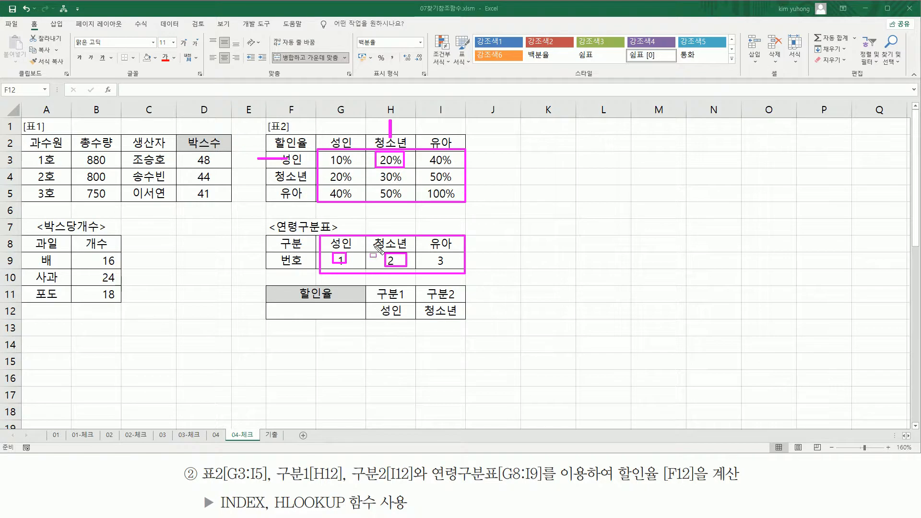
drag(277, 512, 350, 512)
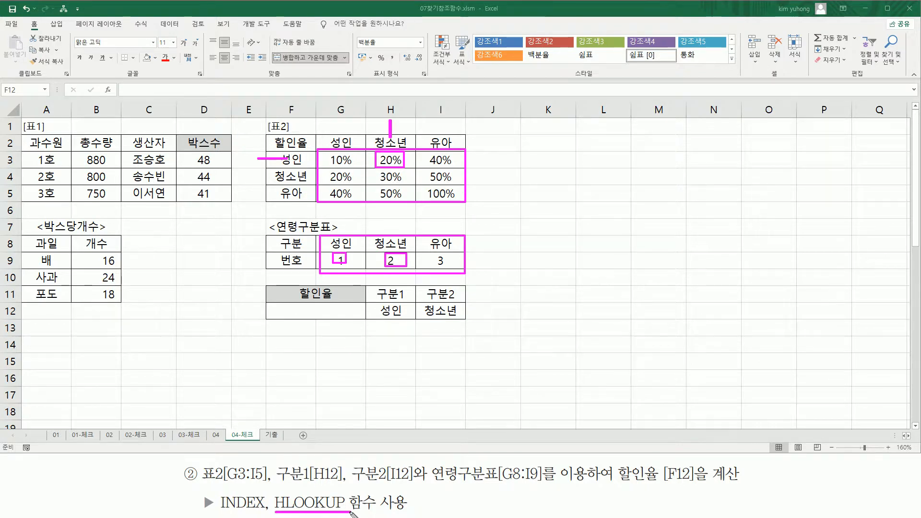
key(Escape)
Step: Examine how the categories in H12 and I12 map to the 번호 row of 연령구분표 G8:I9
key(ctrl+2)
mouse_move(320, 230)
mouse_down()
mouse_move(331, 254)
mouse_move(470, 271)
mouse_up()
drag(381, 302, 406, 320)
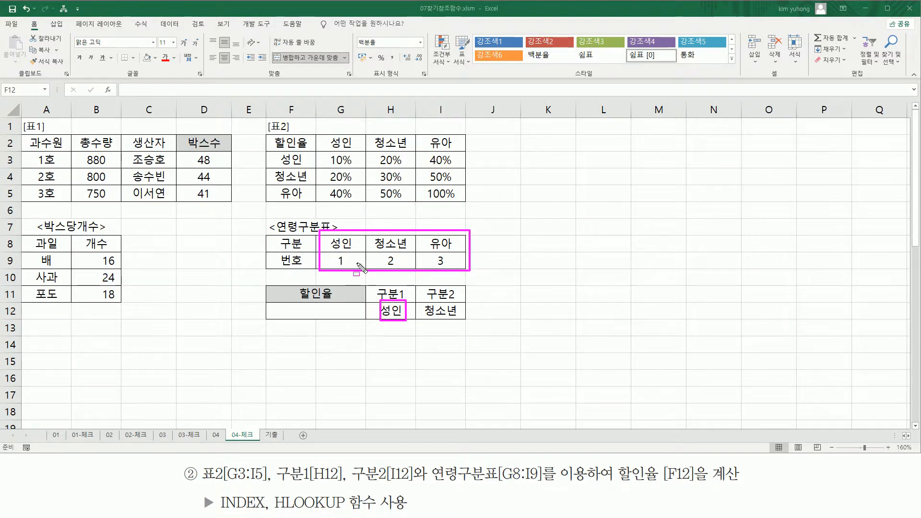
drag(307, 260, 331, 259)
drag(425, 303, 460, 323)
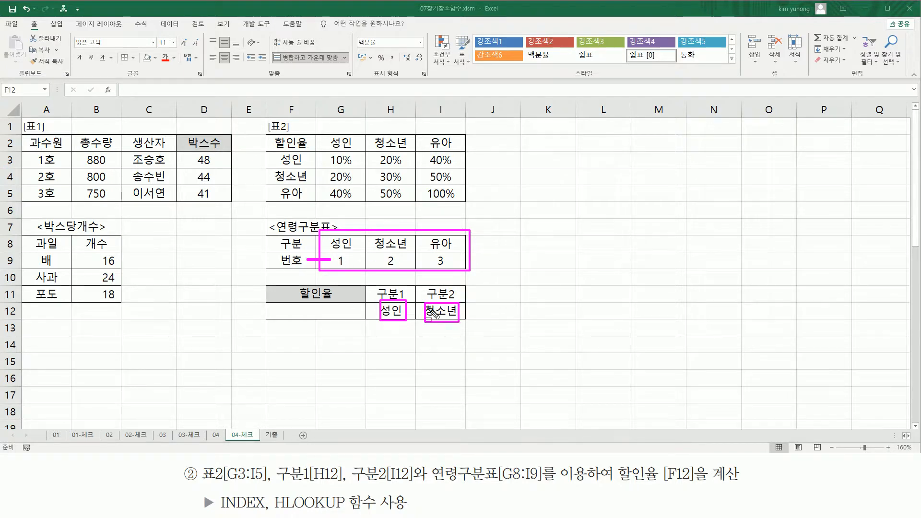
mouse_move(321, 233)
mouse_down()
mouse_move(422, 270)
mouse_move(459, 270)
mouse_up()
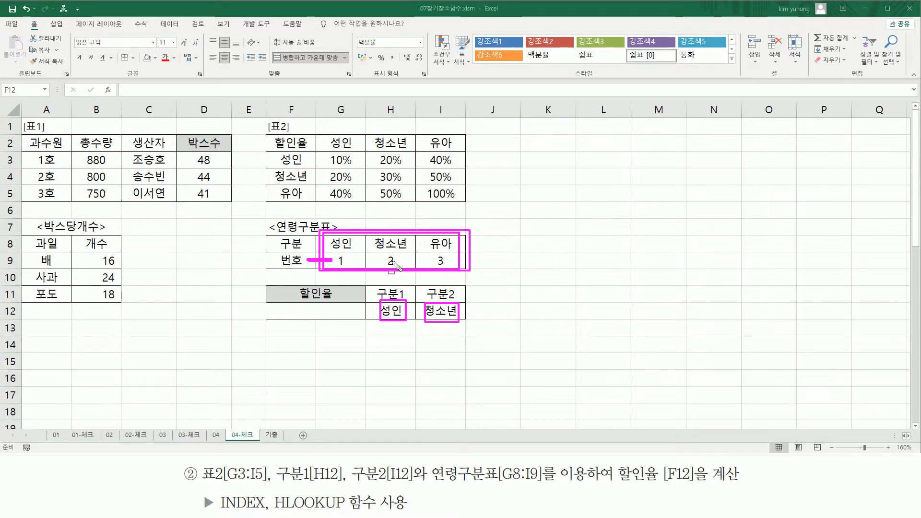
key(Escape)
Step: Enter =HLOOKUP( H12, G8:I9, 2, FALSE ) in F12 to look up the number for 구분1
click(325, 316)
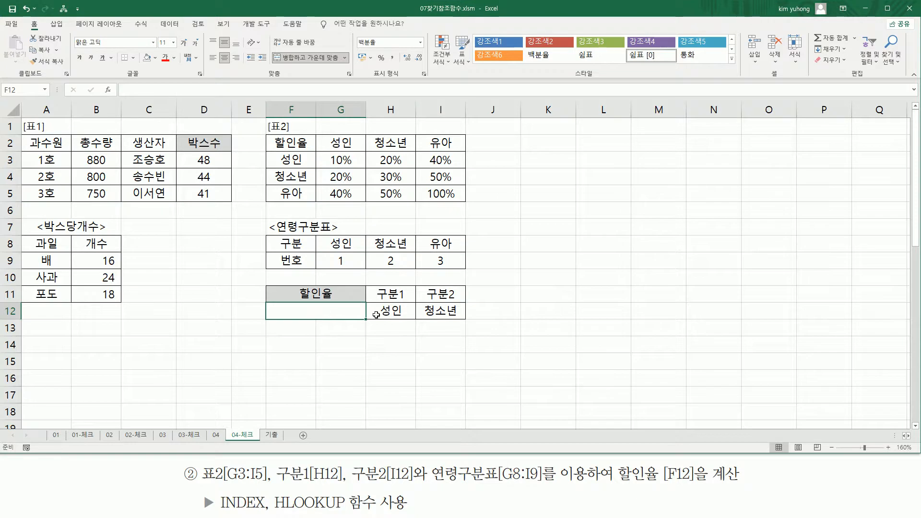
text(=HLO)
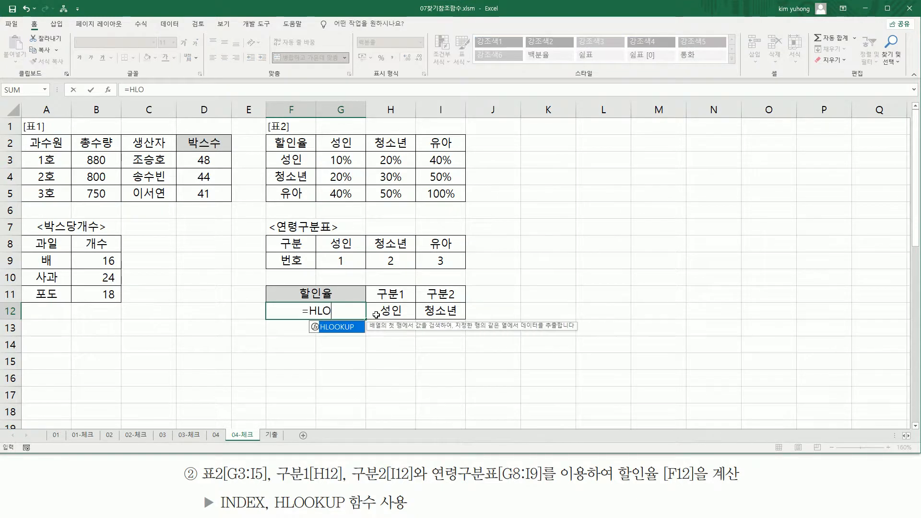
key(Tab)
click(388, 311)
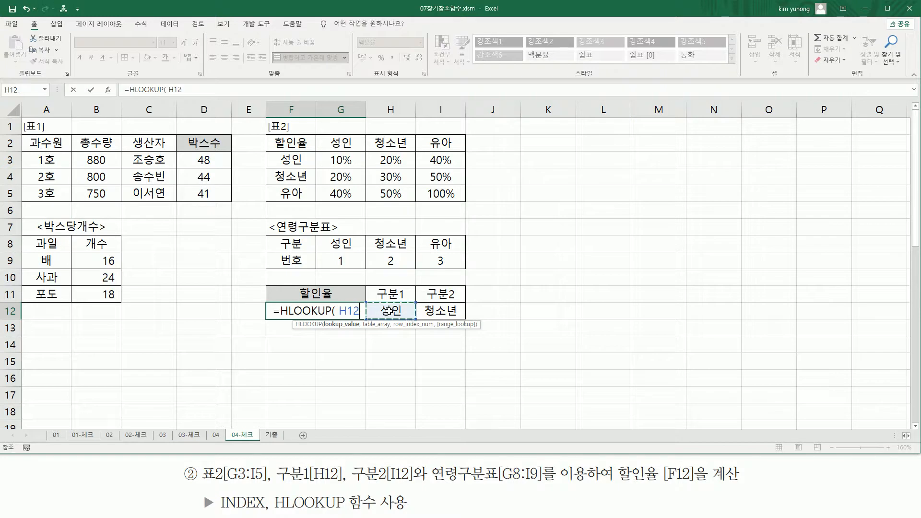
text(,)
drag(338, 244, 442, 261)
text(,)
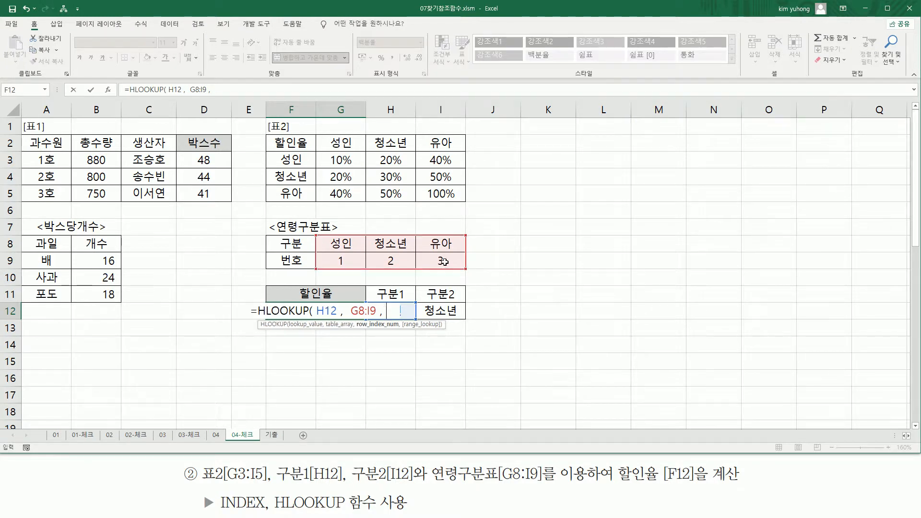
text( 2 ,)
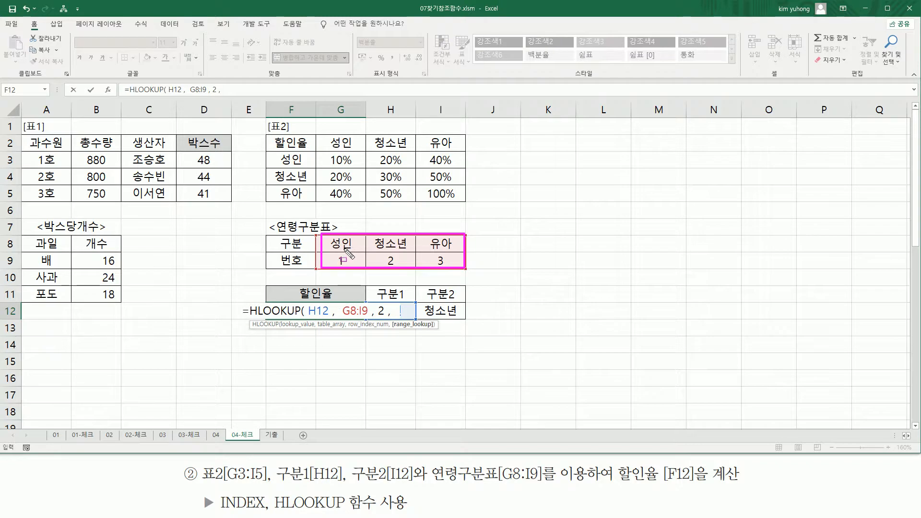
key(Escape)
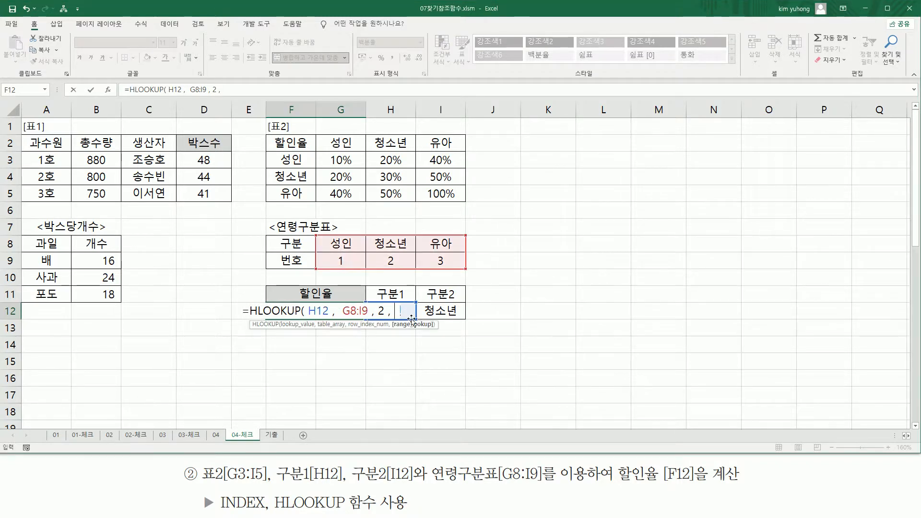
text(FALSE ))
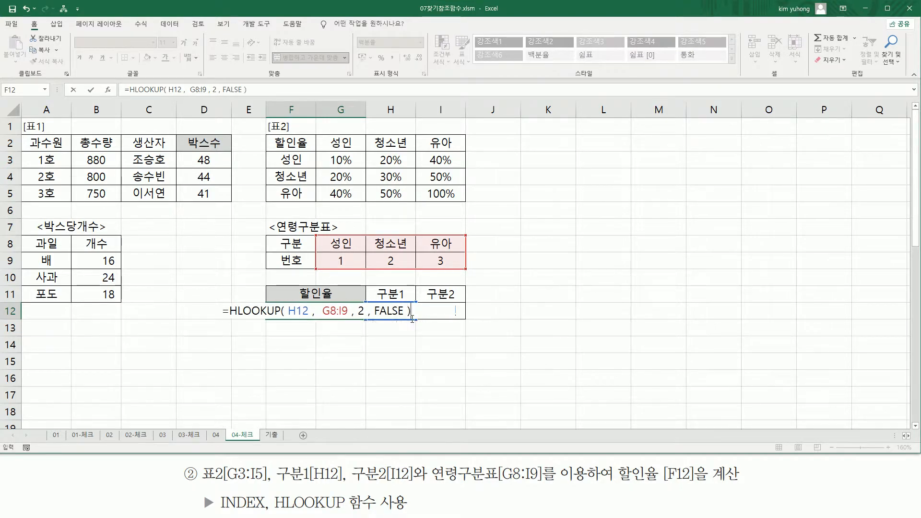
key(Return)
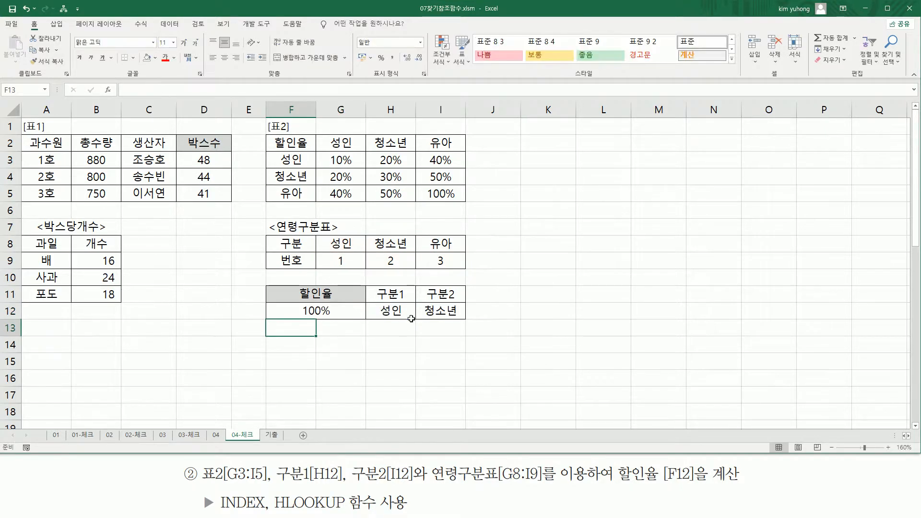
Step: Set F12's number format to 일반 and compare its result with the 성인 number in 연령구분표
click(340, 313)
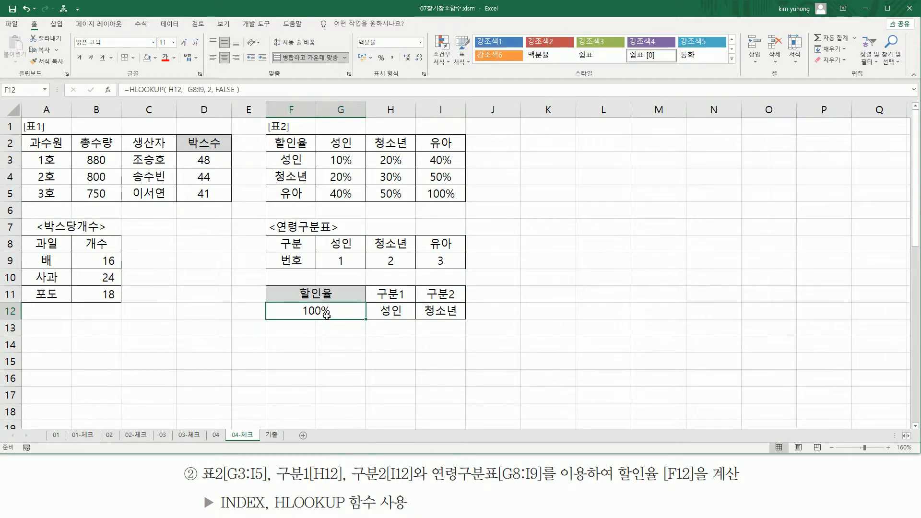
key(ctrl+1)
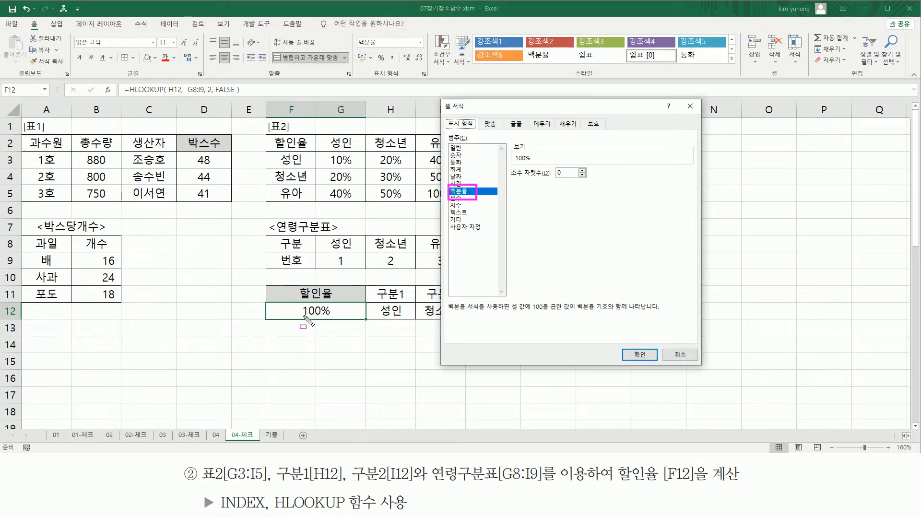
click(465, 150)
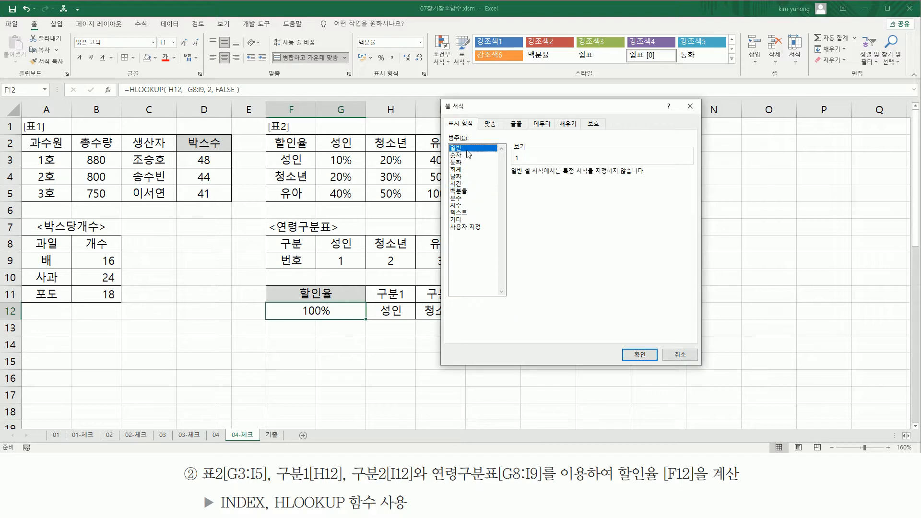
click(633, 356)
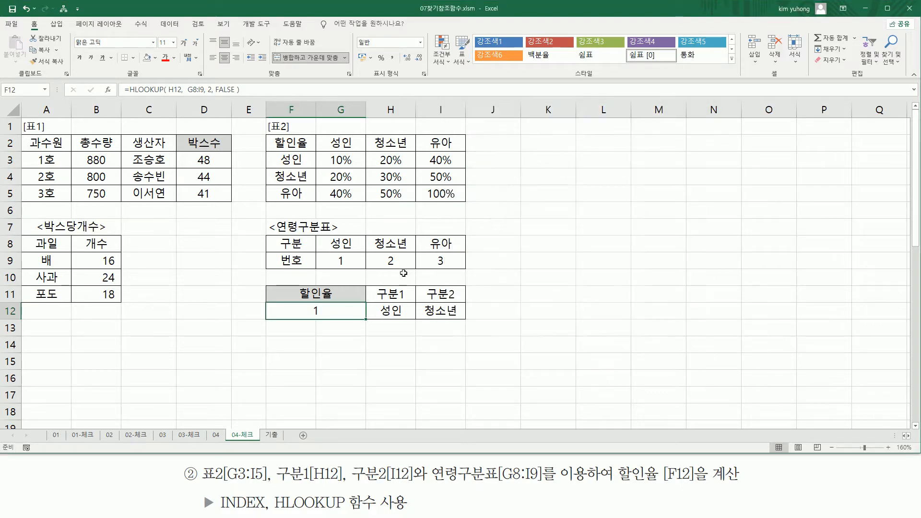
drag(335, 253, 346, 267)
drag(313, 307, 326, 330)
key(Escape)
Step: Cut the HLOOKUP expression for H12 out of F12's formula, keeping only the equals sign
double_click(335, 311)
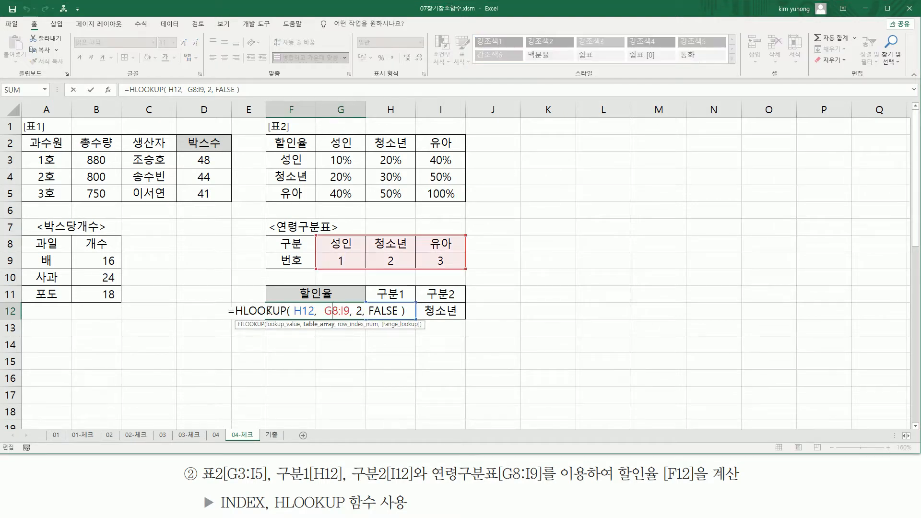
key(shift+End)
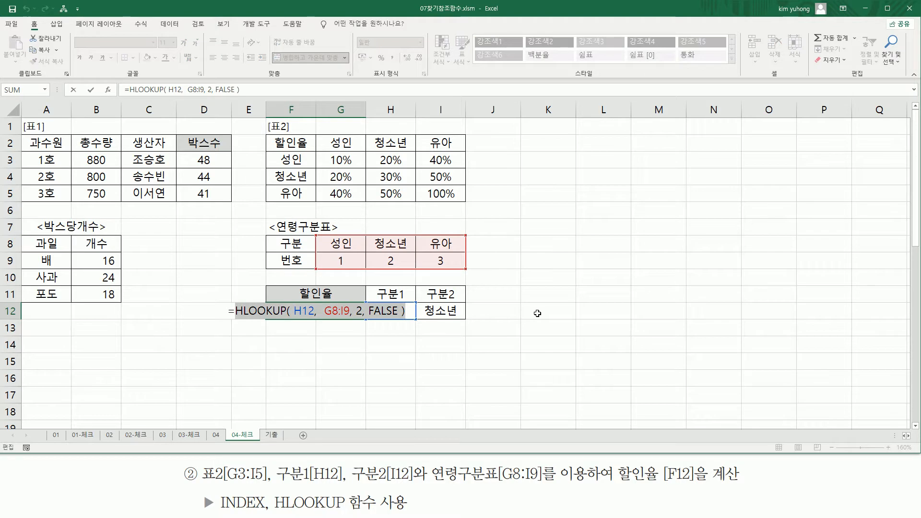
key(Delete)
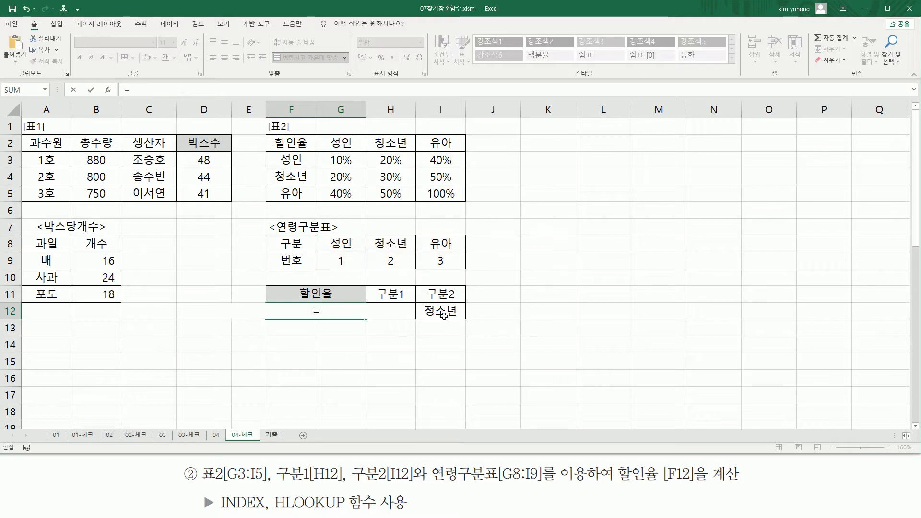
Step: Complete F12 as =HLOOKUP( I12, G8:I9, 2, FALSE ) and compare its result with the 청소년 number in 연령구분표
text(HLO)
key(Tab)
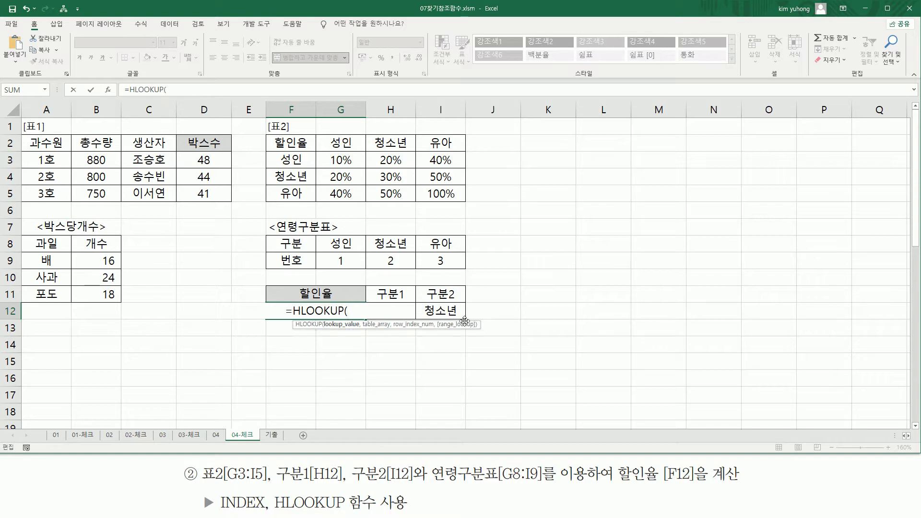
click(450, 311)
text(,)
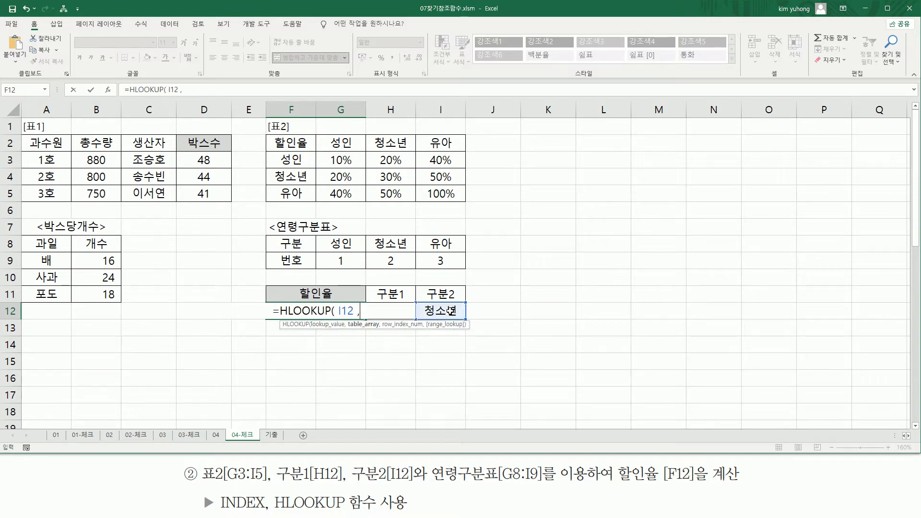
drag(342, 245, 427, 271)
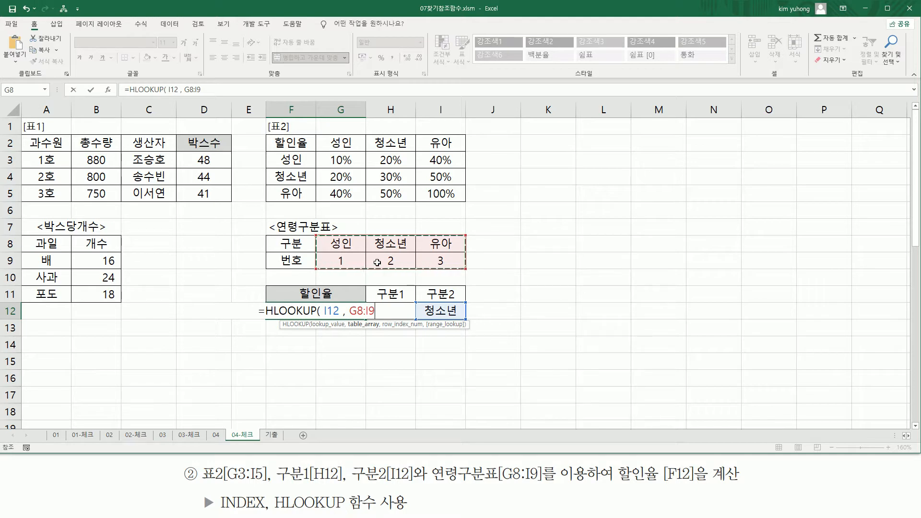
text(,)
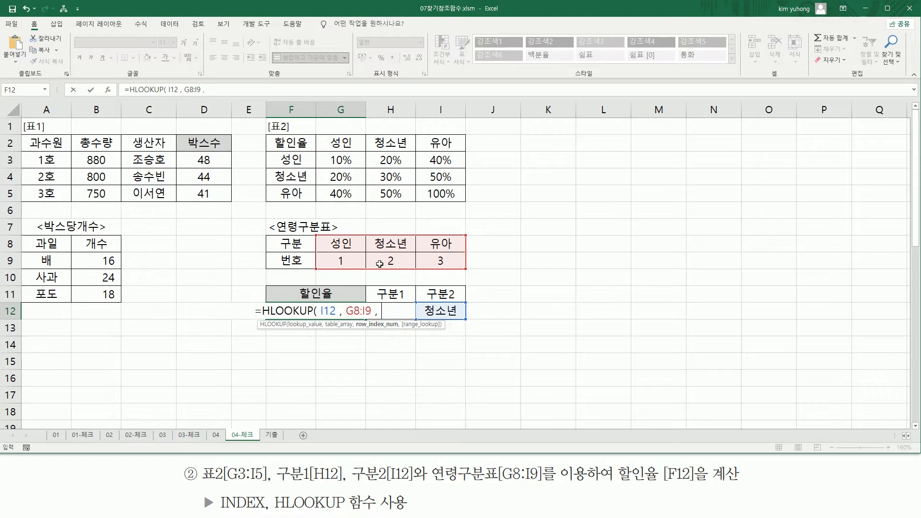
text( 2 ,)
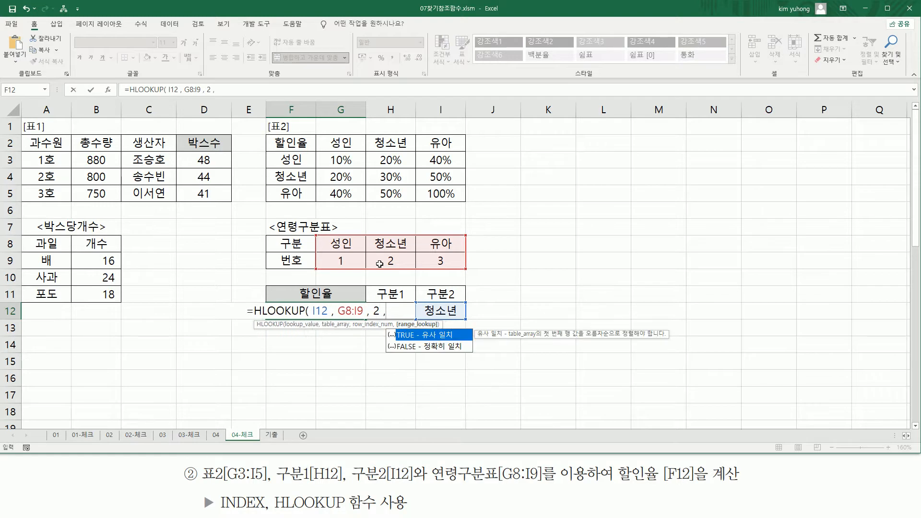
text( F)
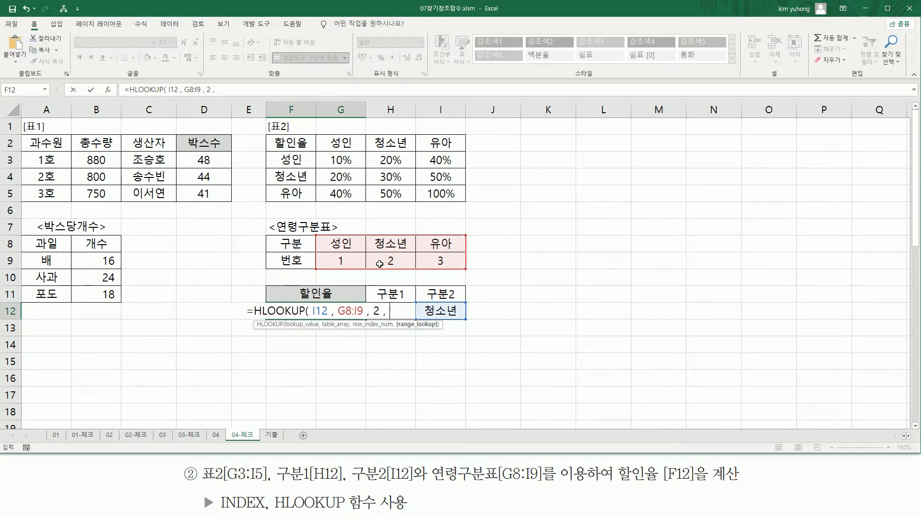
text(AL)
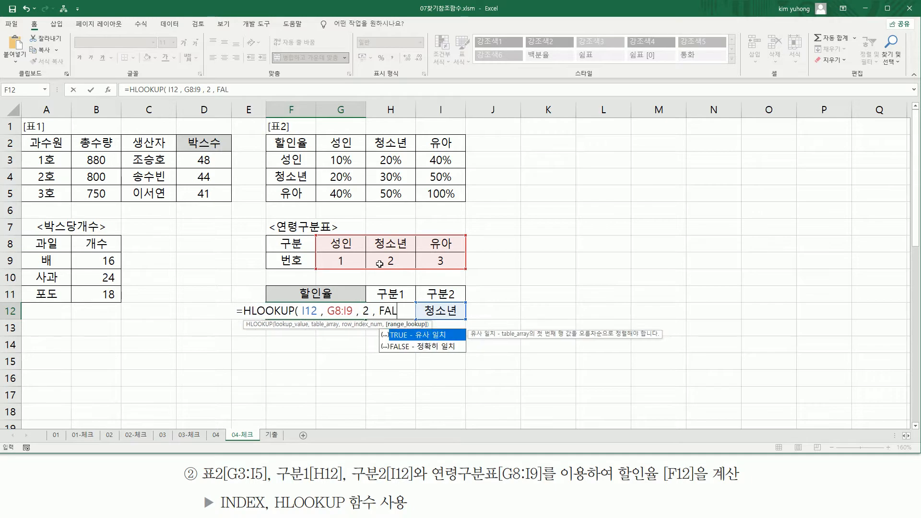
text(SE ))
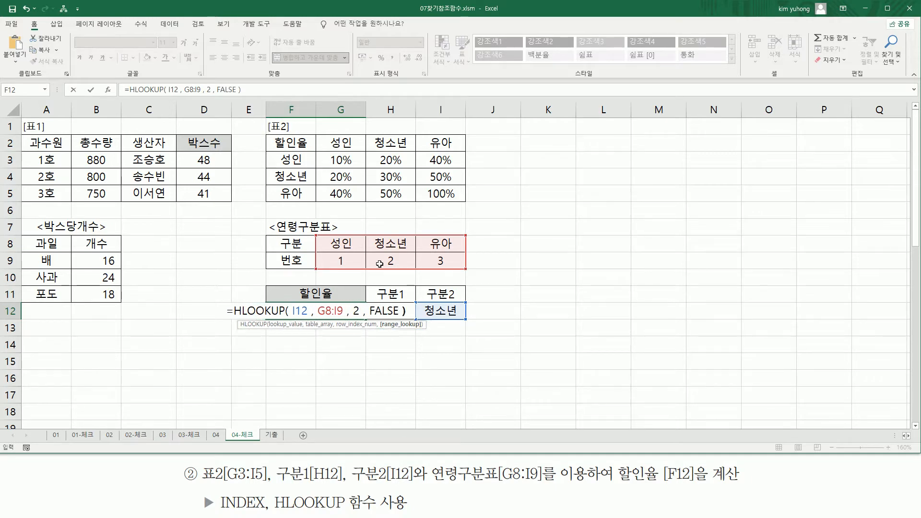
key(Return)
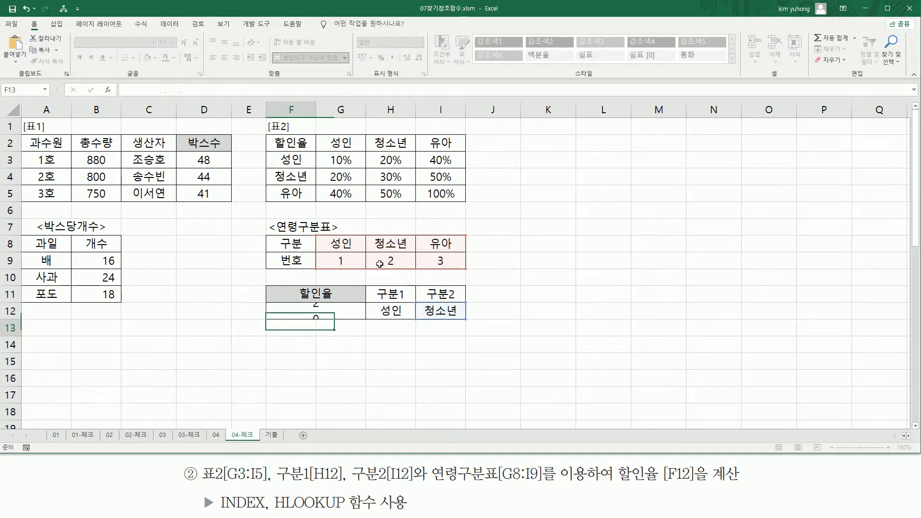
drag(385, 253, 399, 267)
drag(310, 304, 320, 316)
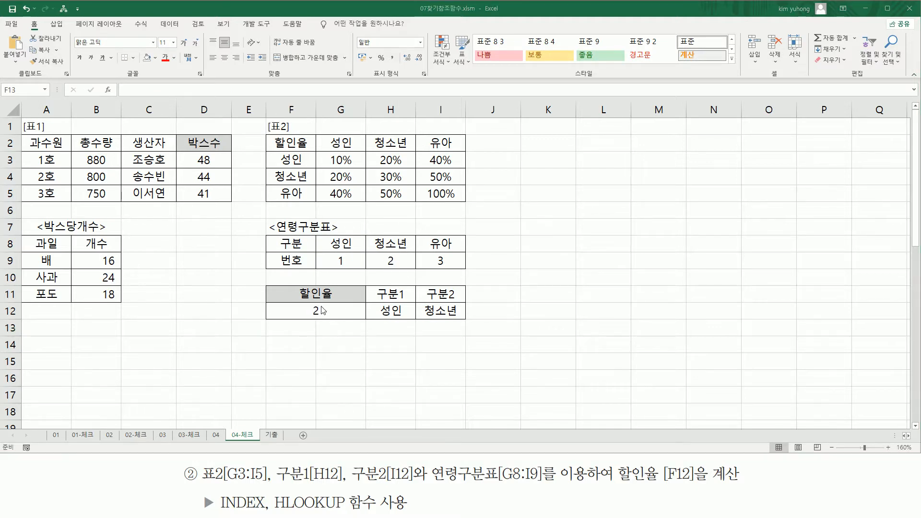
Step: Nest F12's HLOOKUP formula inside an INDEX function that uses the 표2 range G3:I5 as its array argument
click(319, 312)
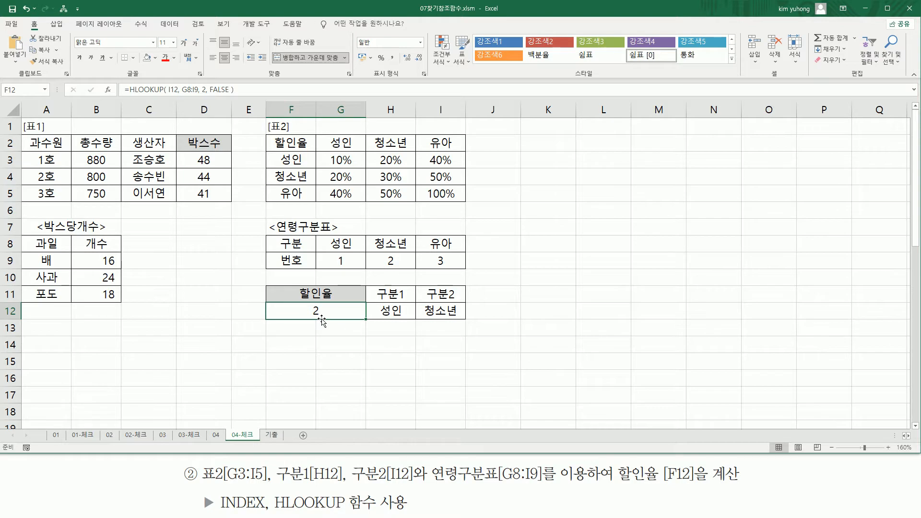
double_click(280, 311)
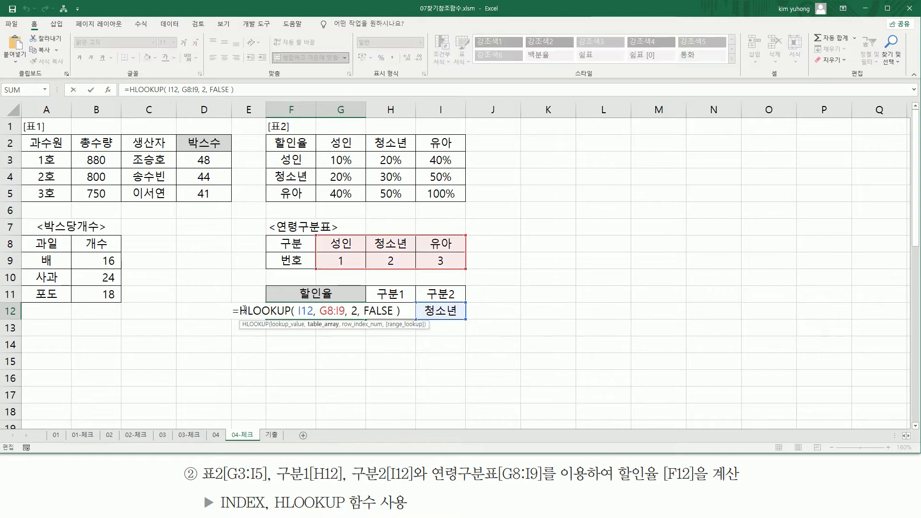
drag(243, 310, 419, 311)
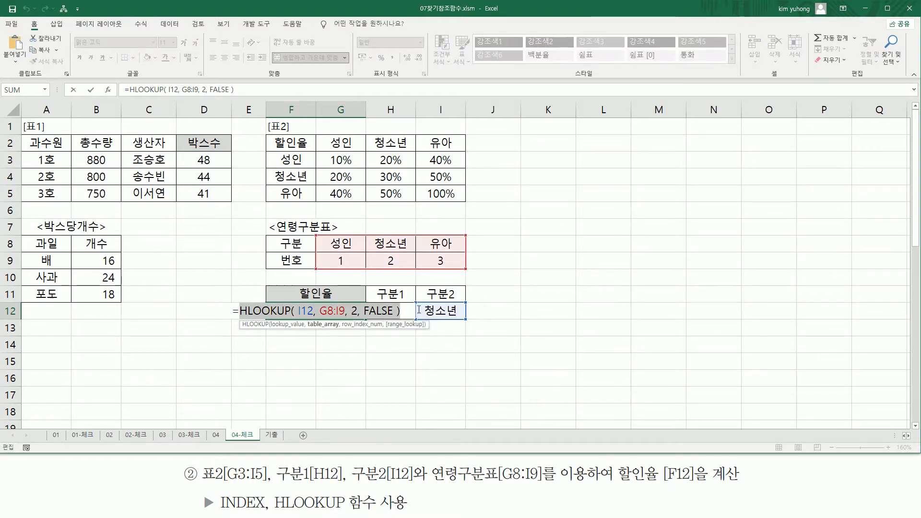
click(241, 312)
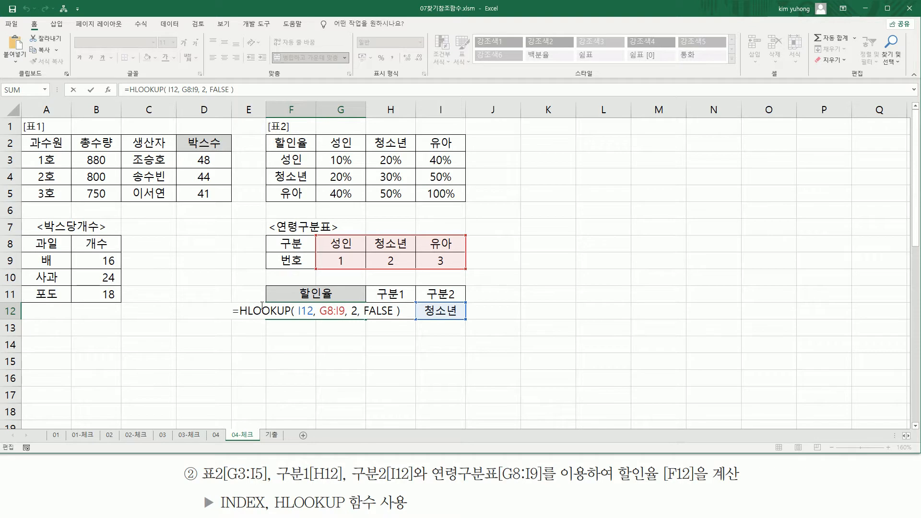
text(IN)
key(Tab)
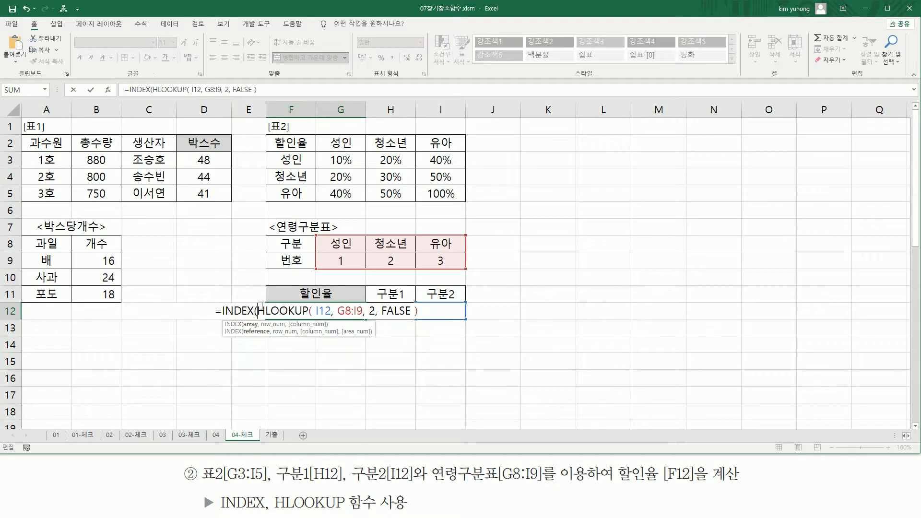
drag(358, 153, 448, 195)
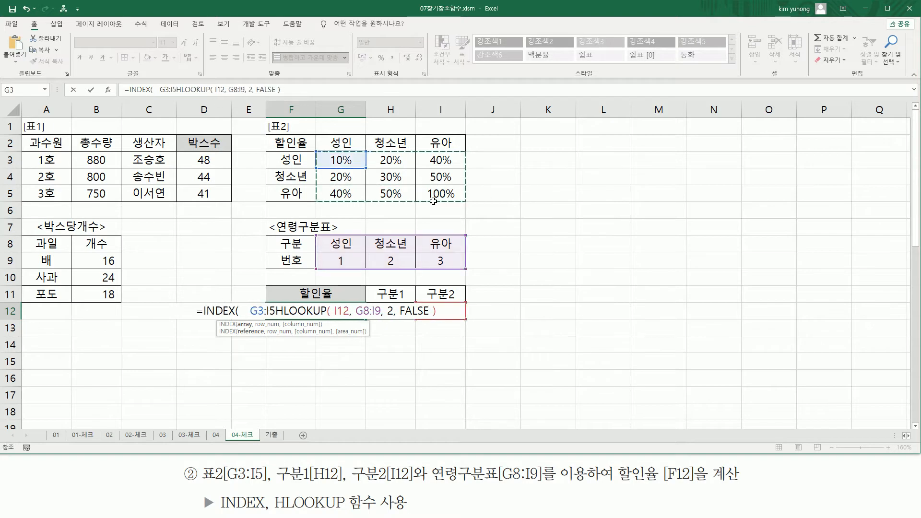
text(,)
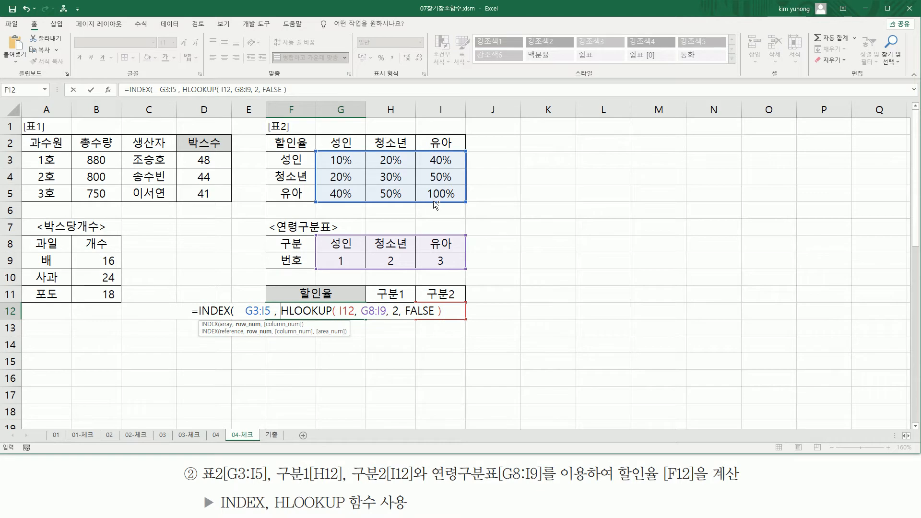
Step: Insert HLOOKUP( H12, G8:I9, 2, FALSE ) as INDEX's row argument before the I12 lookup as column argument, and close the INDEX parenthesis
text(HLOOKUP( H12,  G8:I9, 2, FALSE ))
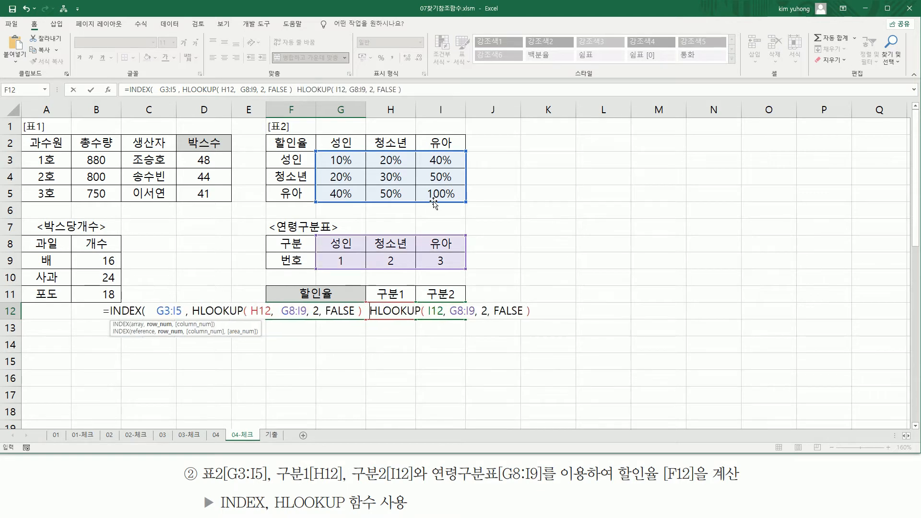
text(,  )
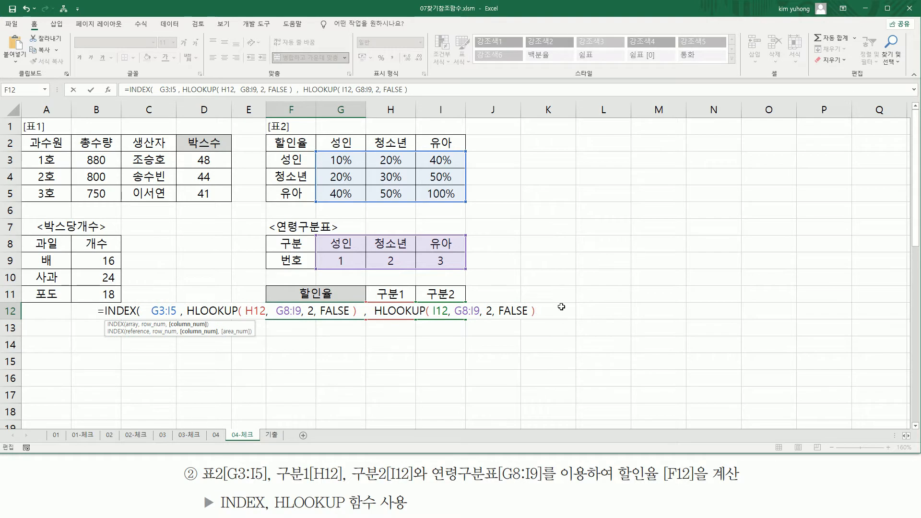
text())
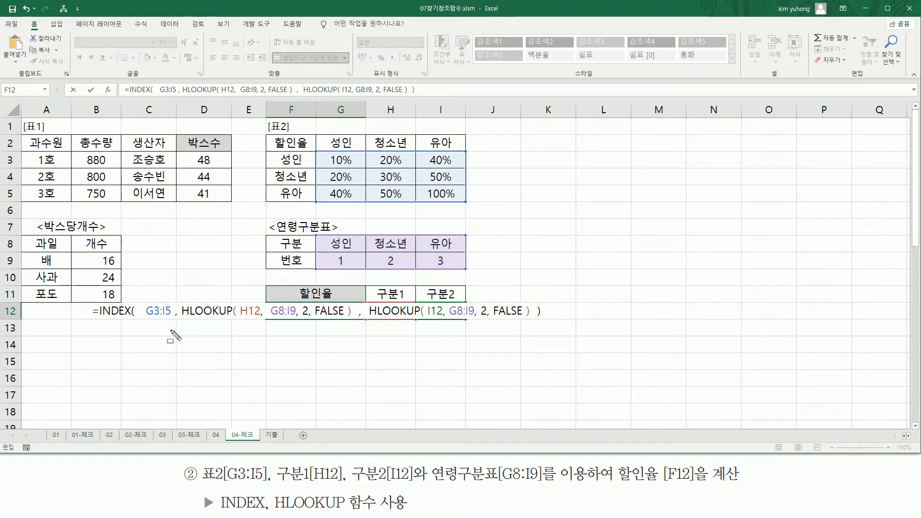
drag(146, 301, 170, 325)
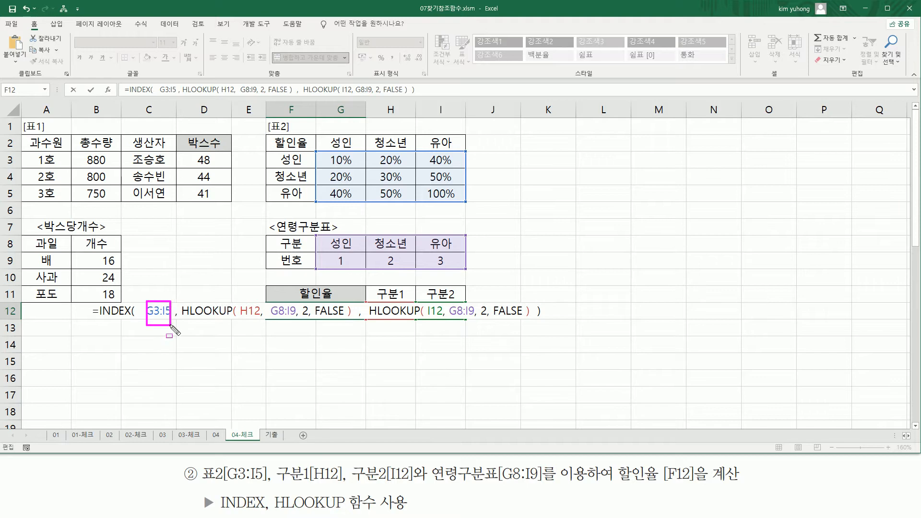
drag(318, 151, 463, 202)
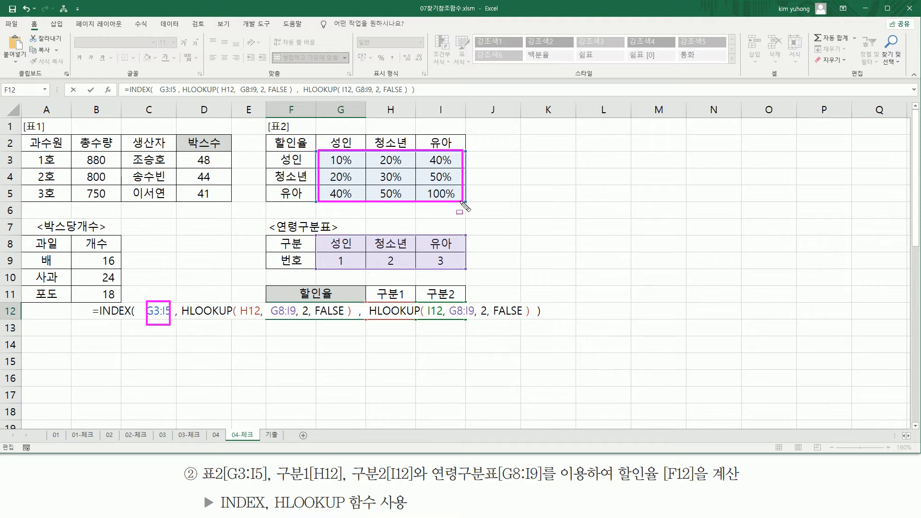
mouse_move(182, 318)
mouse_down()
mouse_move(331, 319)
mouse_move(353, 304)
mouse_up()
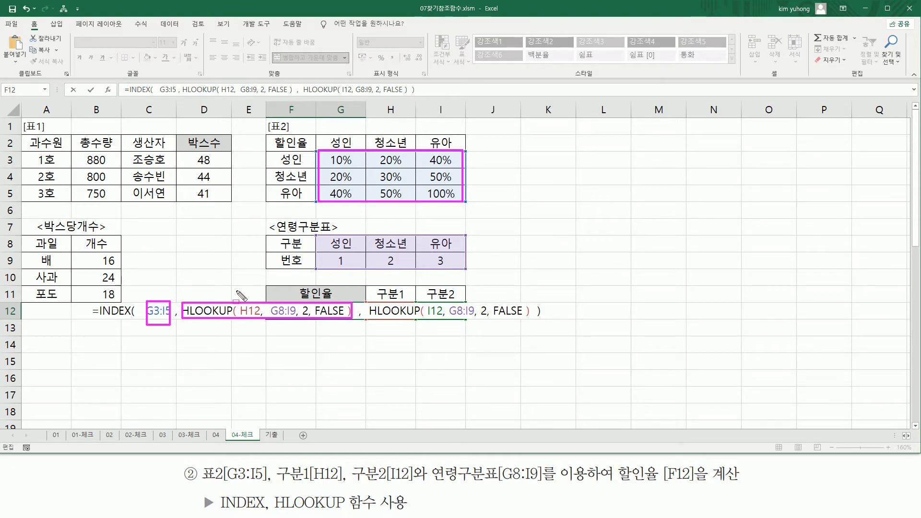
drag(368, 302, 532, 320)
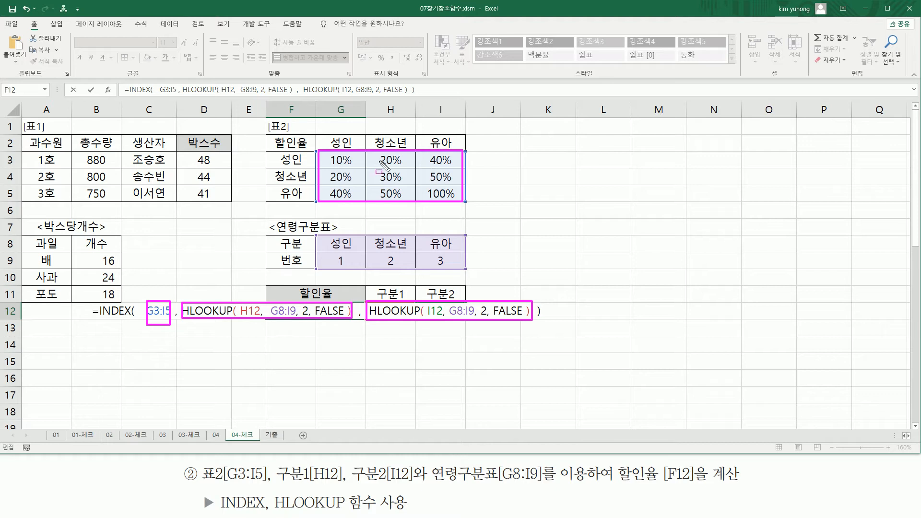
drag(303, 160, 389, 161)
mouse_move(388, 124)
mouse_down()
mouse_move(386, 161)
mouse_move(415, 180)
mouse_move(409, 172)
mouse_up()
key(Escape)
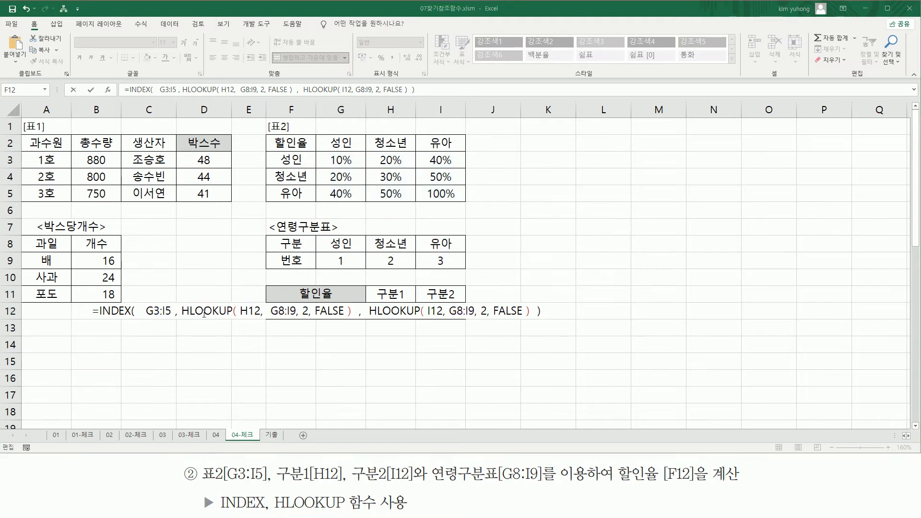
Step: Commit the INDEX formula in F12 and set the cell's number format to 백분율 with 0 decimal places
key(Return)
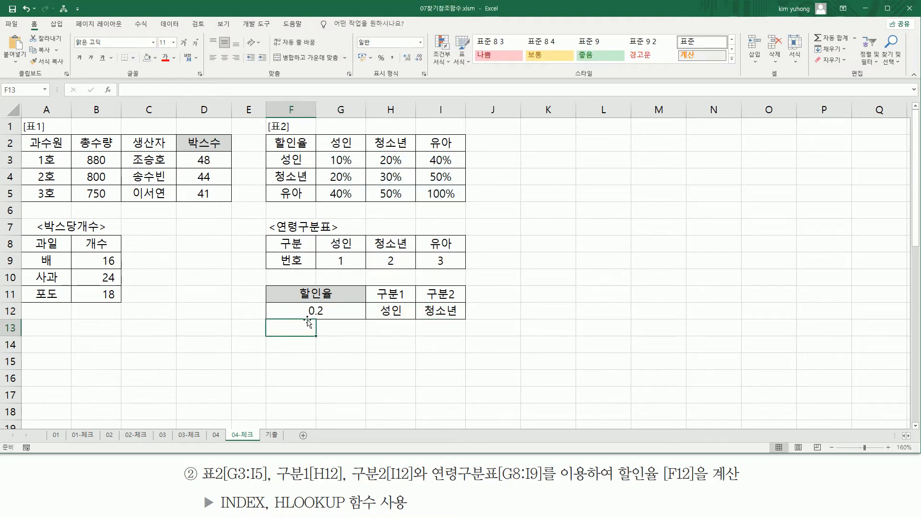
click(319, 311)
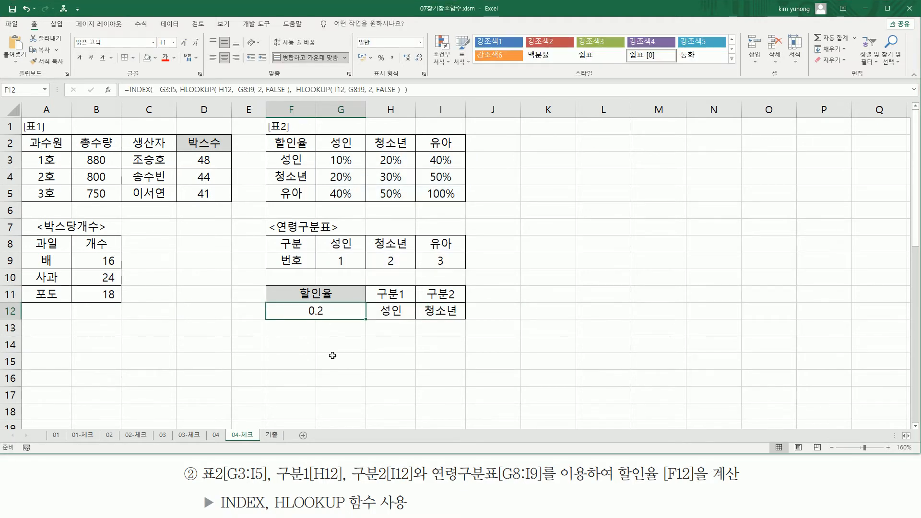
key(ctrl+1)
key(ctrl+2)
drag(449, 141, 470, 152)
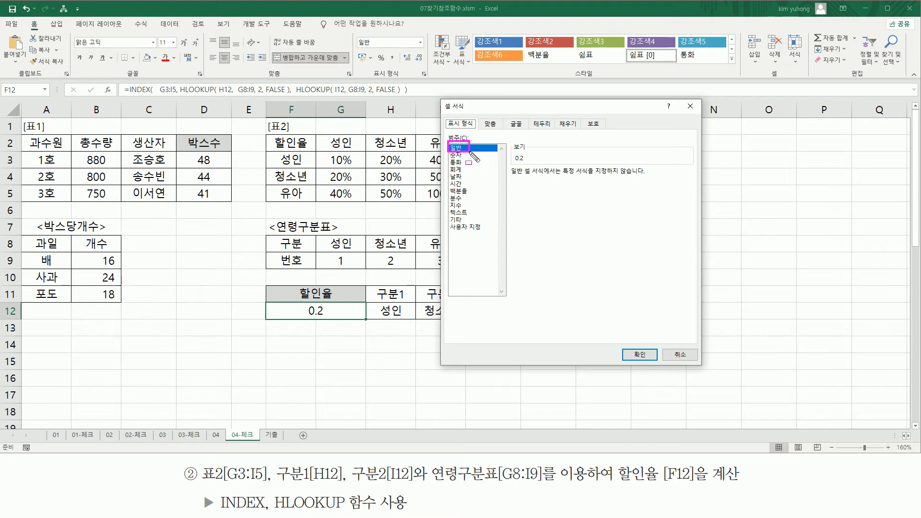
drag(449, 186, 473, 195)
key(Escape)
click(461, 191)
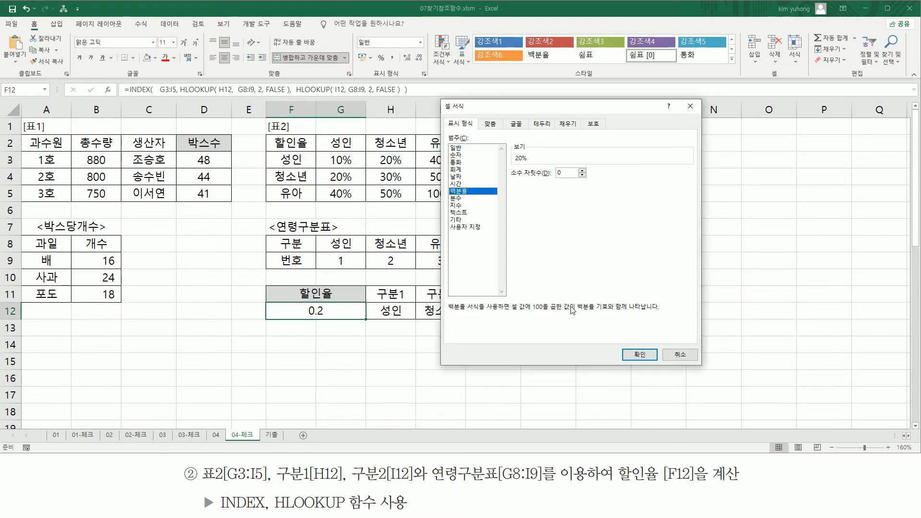
click(630, 355)
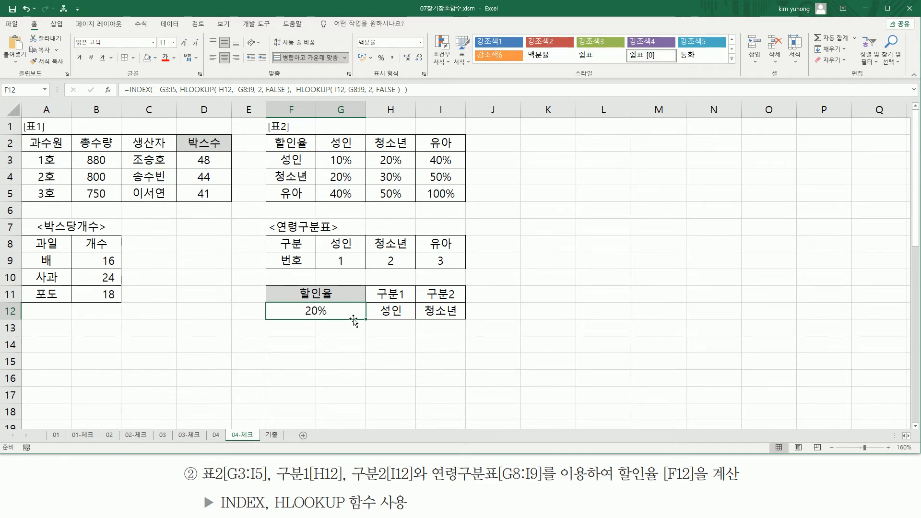
Step: Write =INDEX( G3:I5, HLOOKUP( H12, G8:I9, 2, FALSE ), HLOOKUP( I12, G8:I9, 2, FALSE ) ) as text in C14 and color it red
click(152, 345)
text(=INDEX( G3:I5, HLOOKUP( H12, G8:I9, 2, FALSE ), HLOOKUP( I12, G8:I9, 2, FALSE ) ))
key(Return)
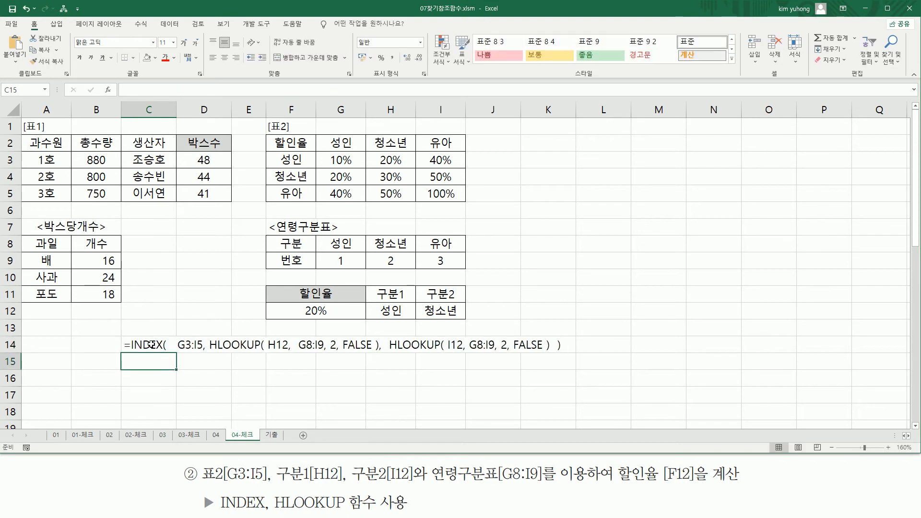
click(134, 344)
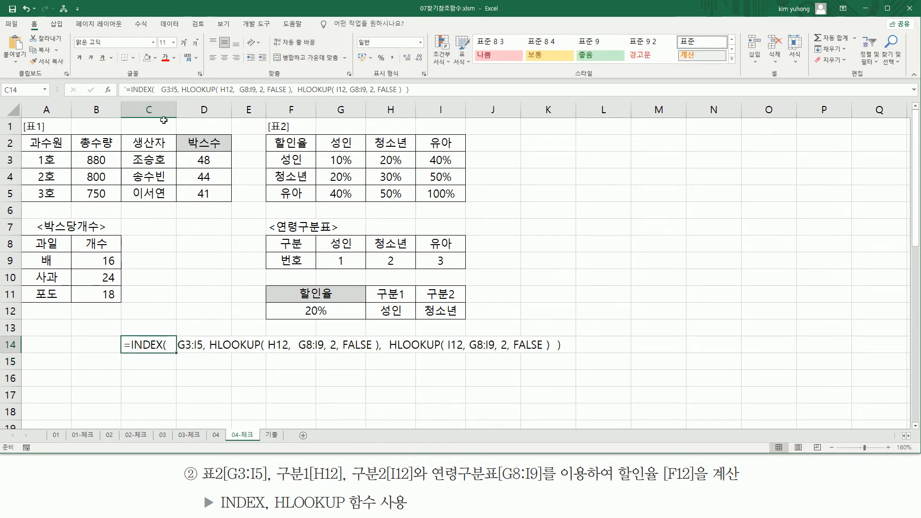
click(167, 57)
click(248, 395)
mouse_move(176, 329)
mouse_down()
mouse_move(197, 364)
mouse_move(198, 356)
mouse_move(552, 354)
mouse_up()
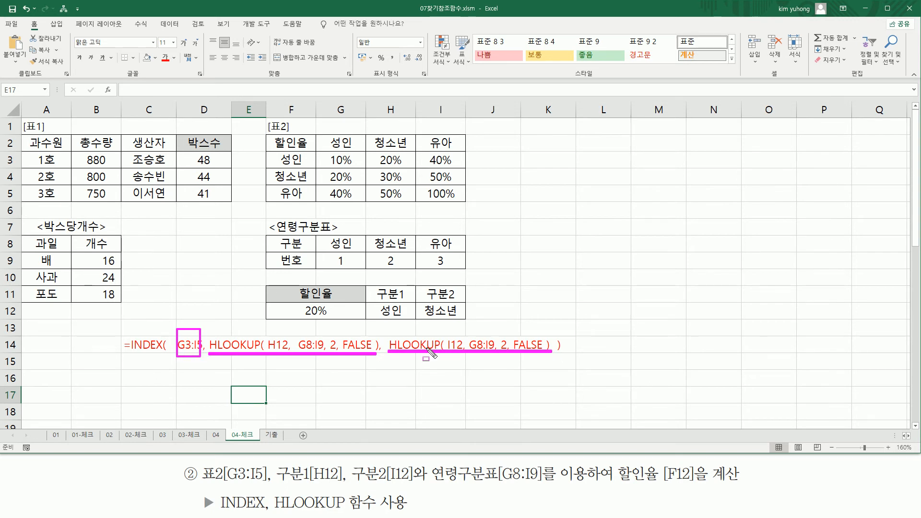
key(Escape)
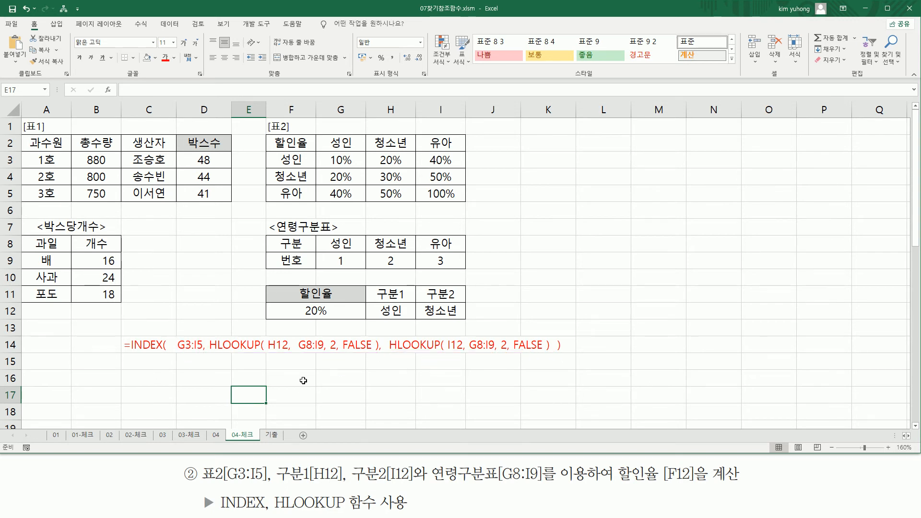